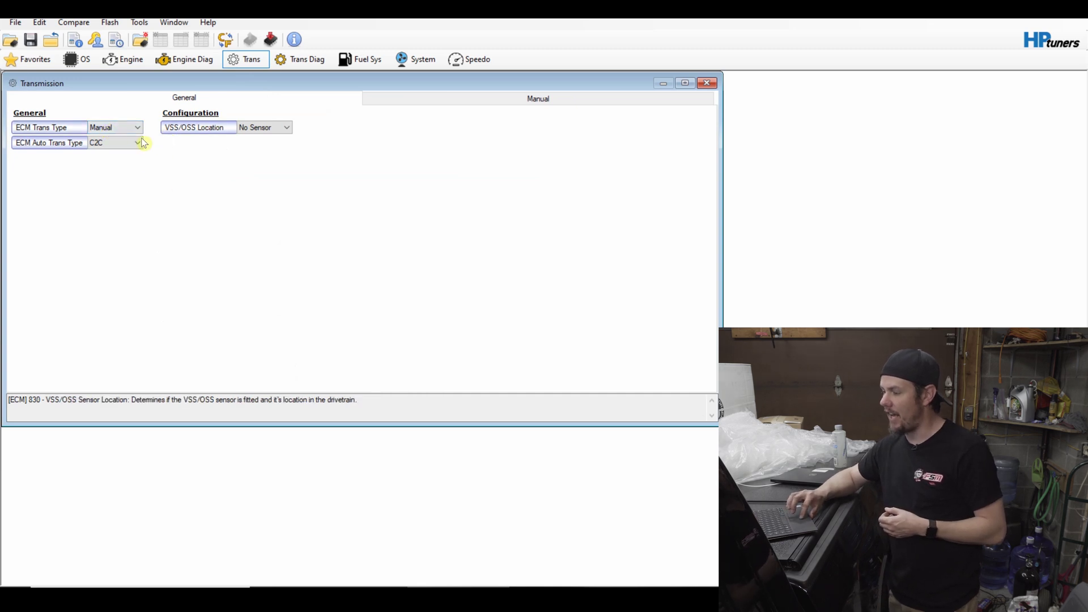
Review the ECM Trans Type parameter's description and keep the type set to Manual
{"action": "left_click_drag", "start_coordinate": [11, 401], "coordinate": [42, 400]}
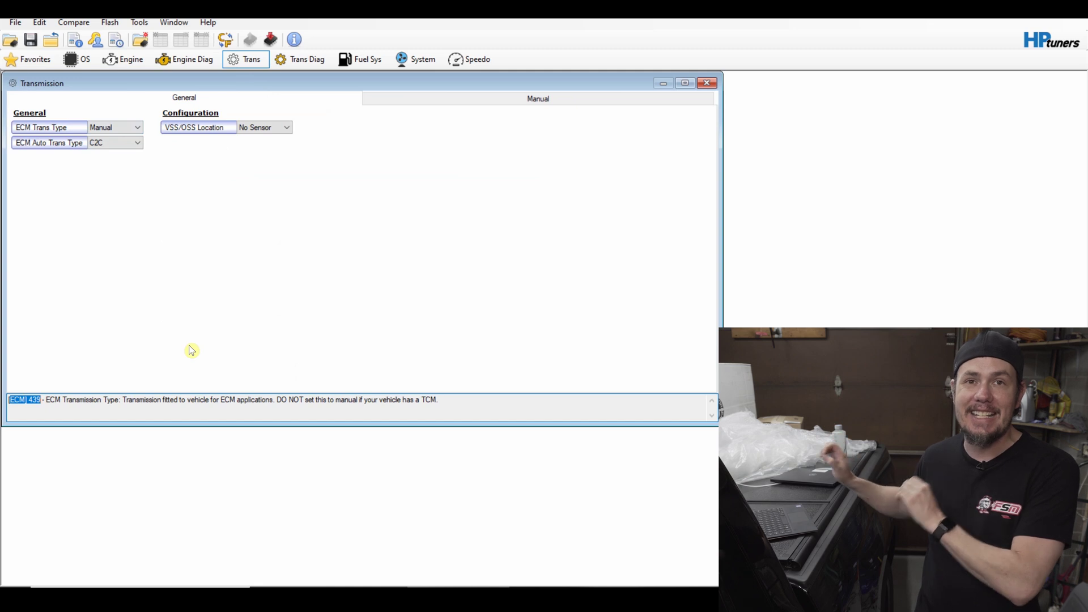
{"action": "left_click", "coordinate": [131, 129]}
{"action": "left_click", "coordinate": [131, 136]}
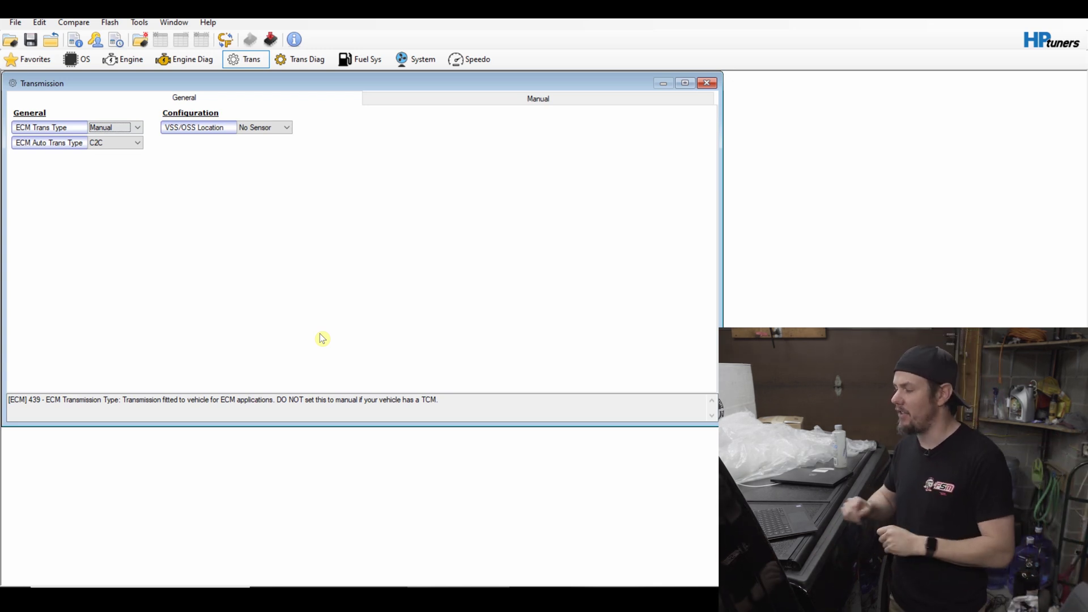
Open the tune file IDle4.hpt from the Archive Aug 27 folder
{"action": "left_click", "coordinate": [16, 23]}
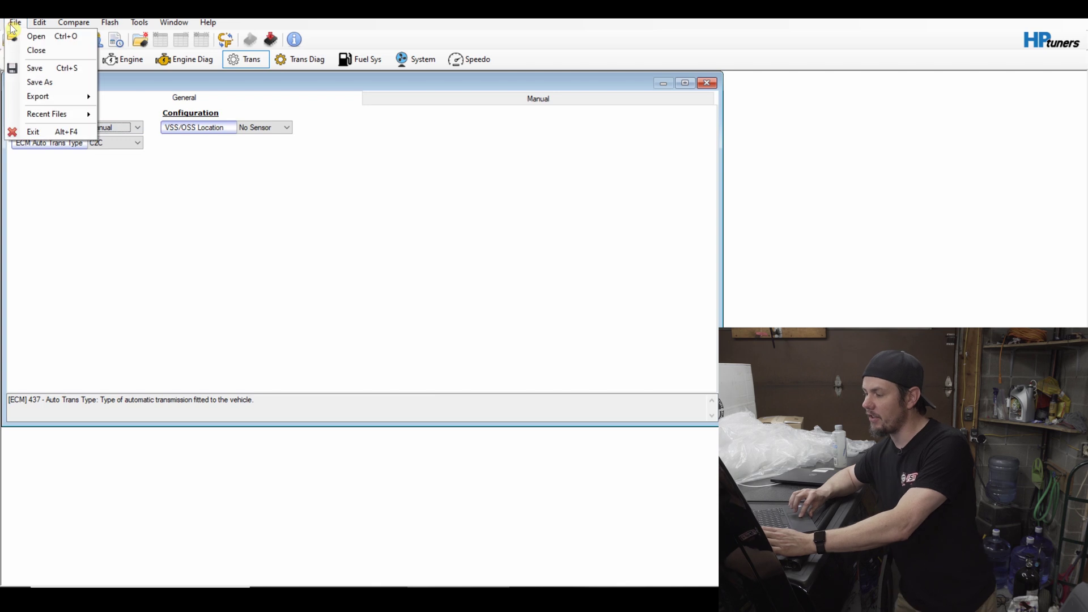
{"action": "left_click", "coordinate": [25, 37]}
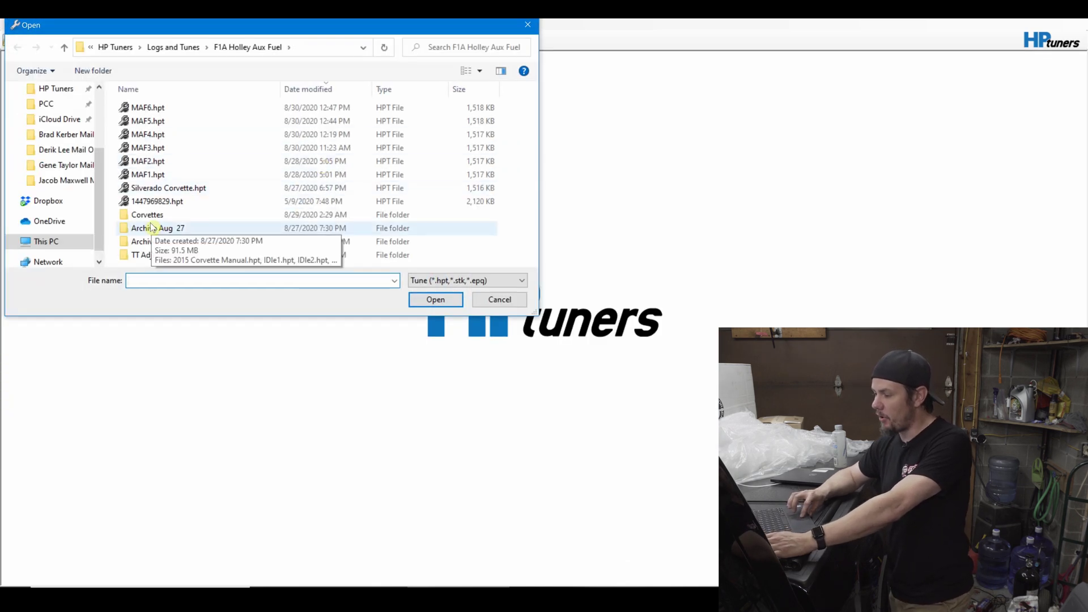
{"action": "left_click", "coordinate": [158, 229]}
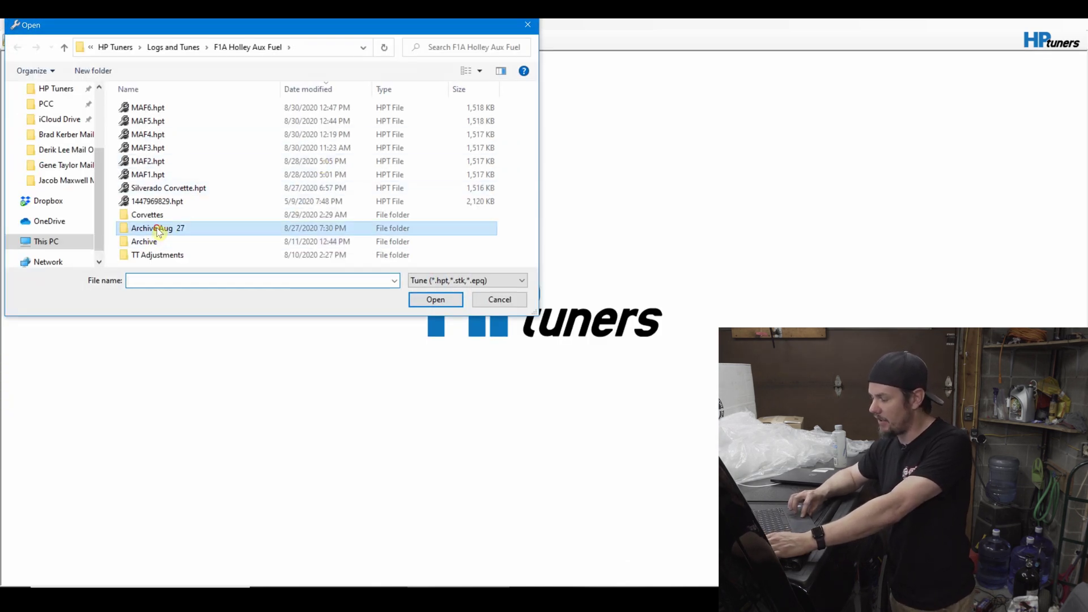
{"action": "double_click", "coordinate": [157, 228]}
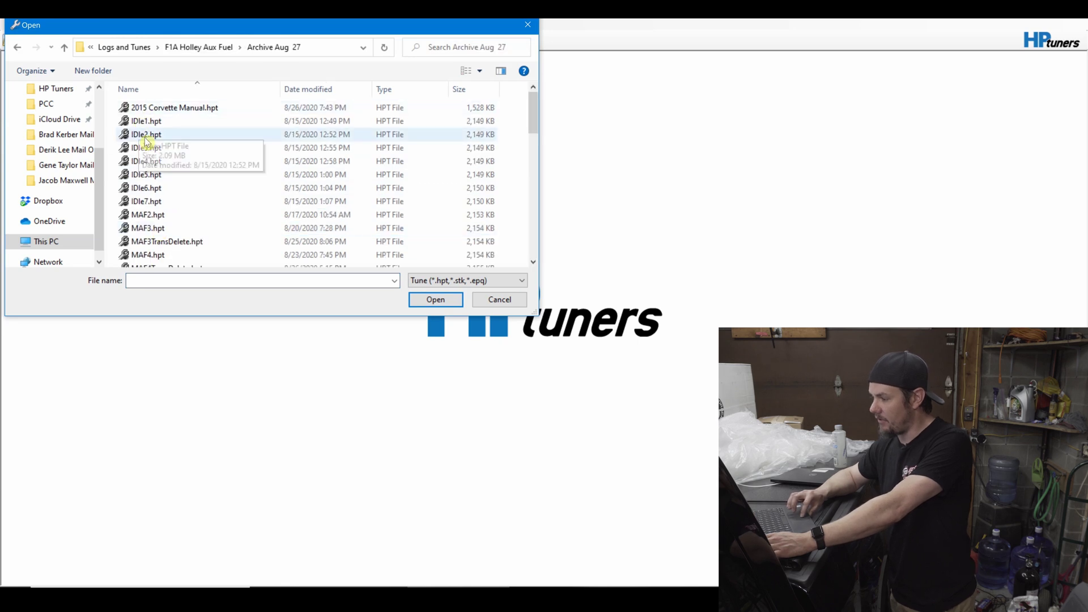
{"action": "double_click", "coordinate": [145, 167]}
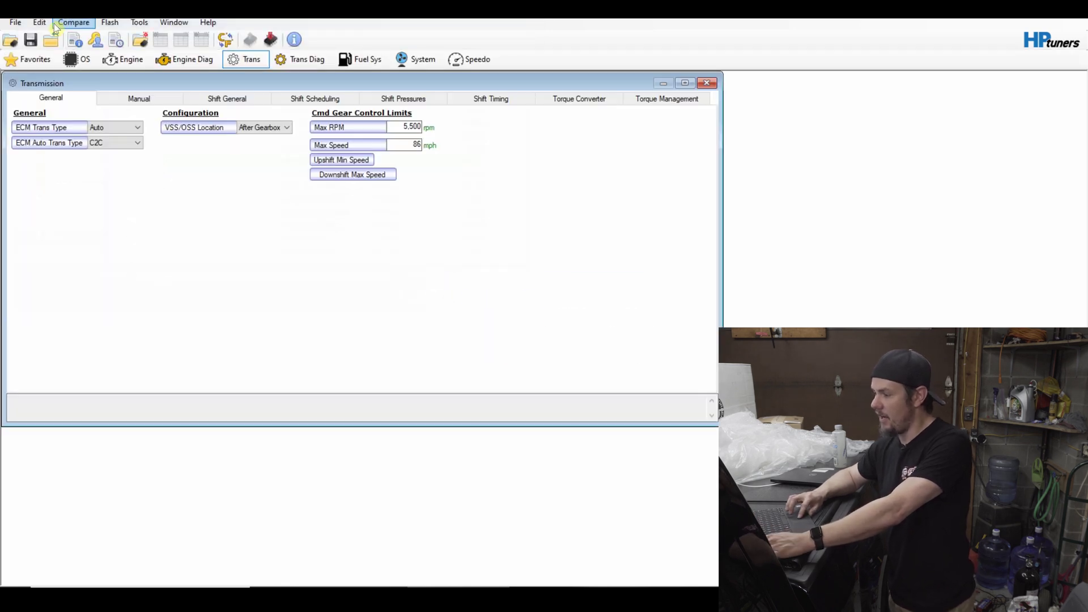
Show the controller details of the Silverado tune, widen the details window and highlight the ECM's Main Operating System ID
{"action": "left_click", "coordinate": [50, 27]}
{"action": "left_click", "coordinate": [53, 36]}
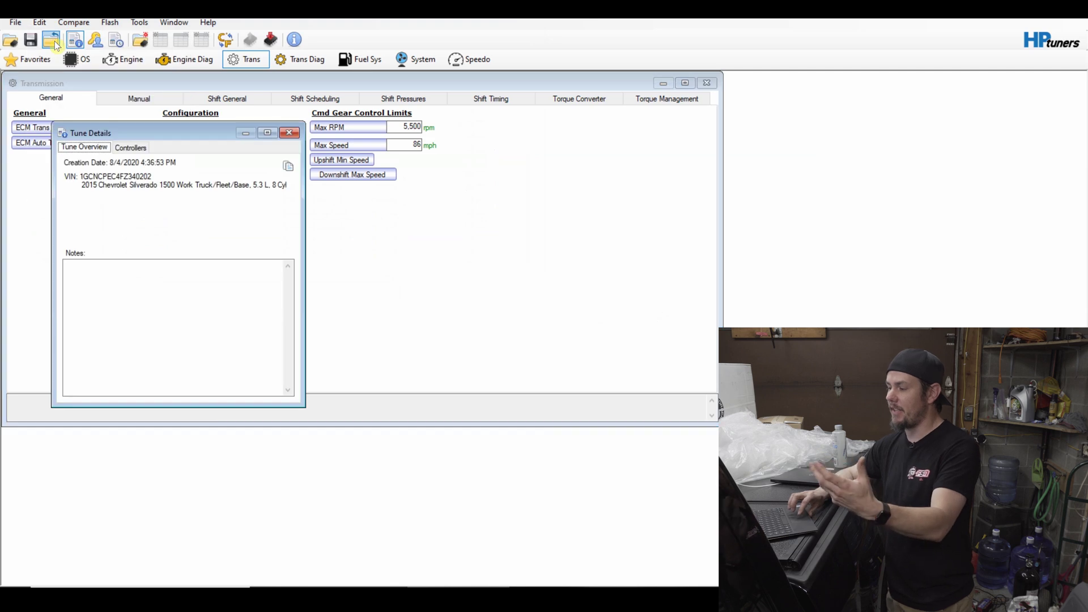
{"action": "left_click", "coordinate": [132, 148]}
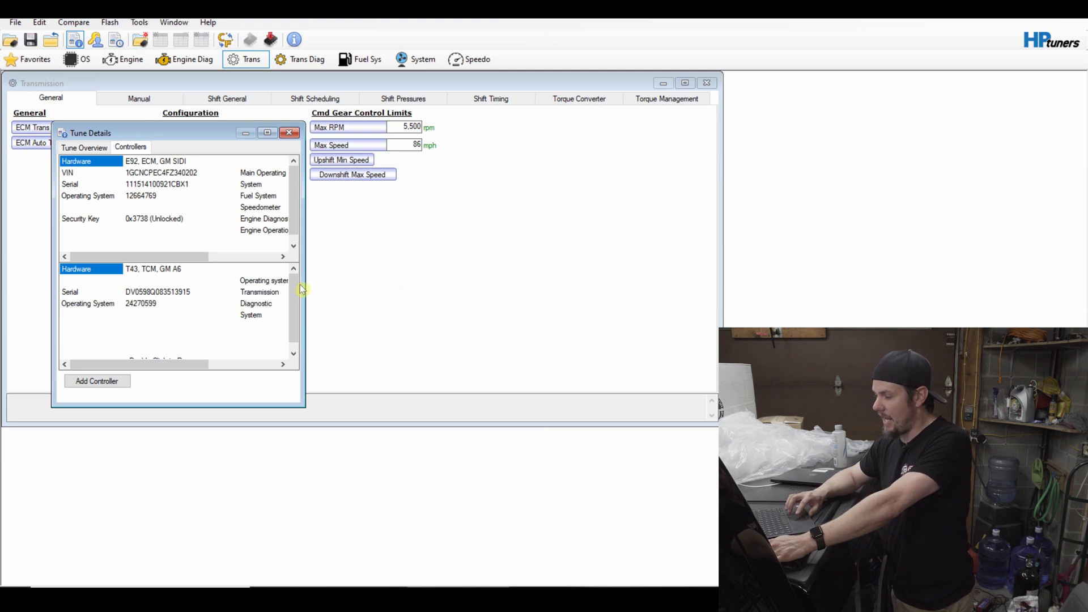
{"action": "left_click_drag", "start_coordinate": [304, 284], "coordinate": [429, 285]}
{"action": "left_click", "coordinate": [331, 173]}
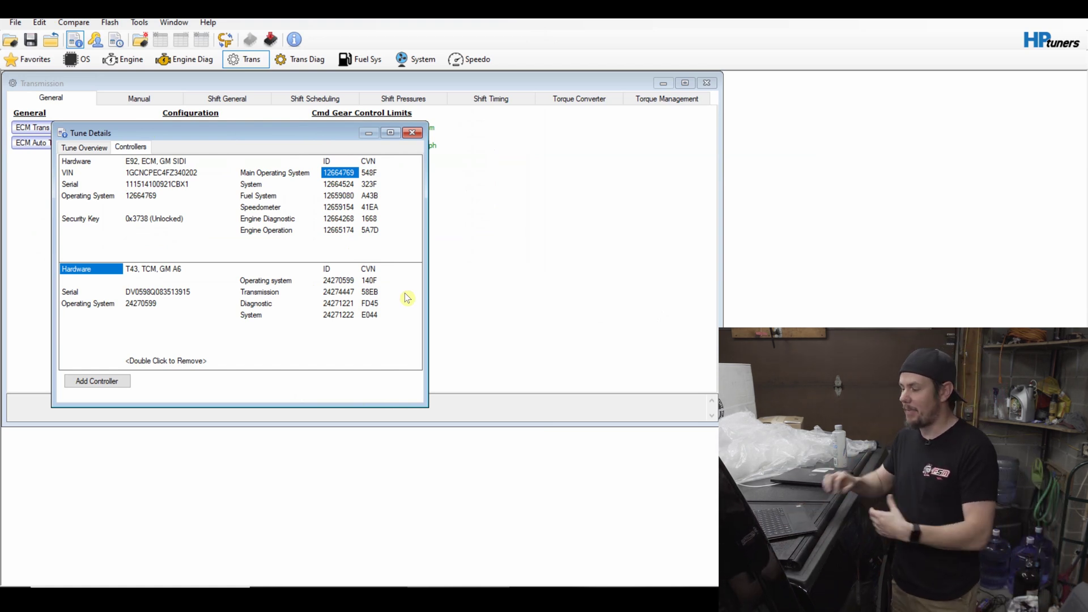
Launch a second VCM Editor (Beta) instance and accept the beta software warning
{"action": "right_click", "coordinate": [458, 598]}
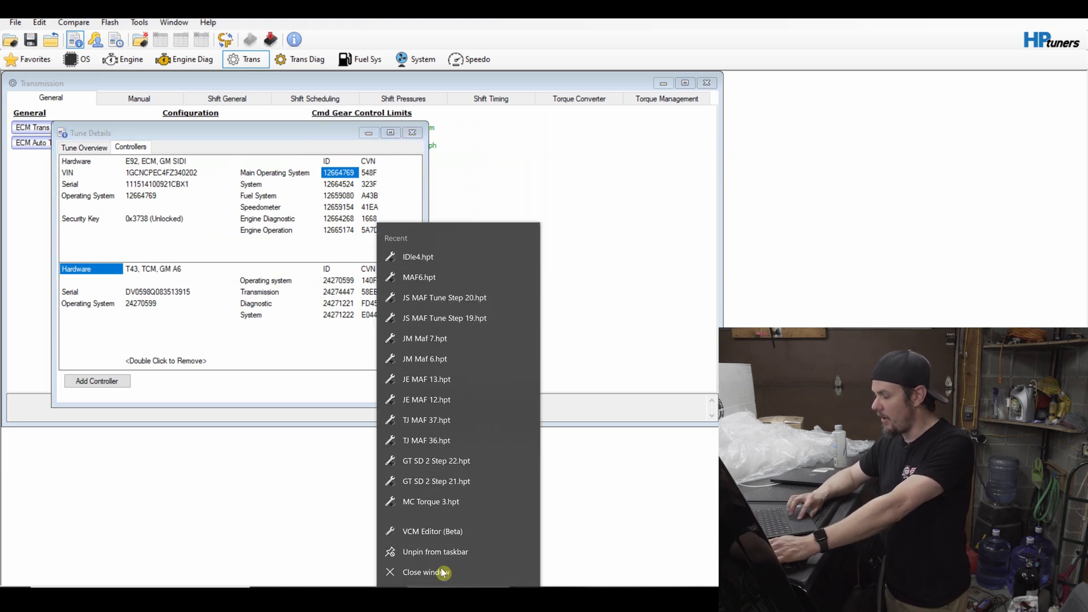
{"action": "left_click", "coordinate": [437, 533]}
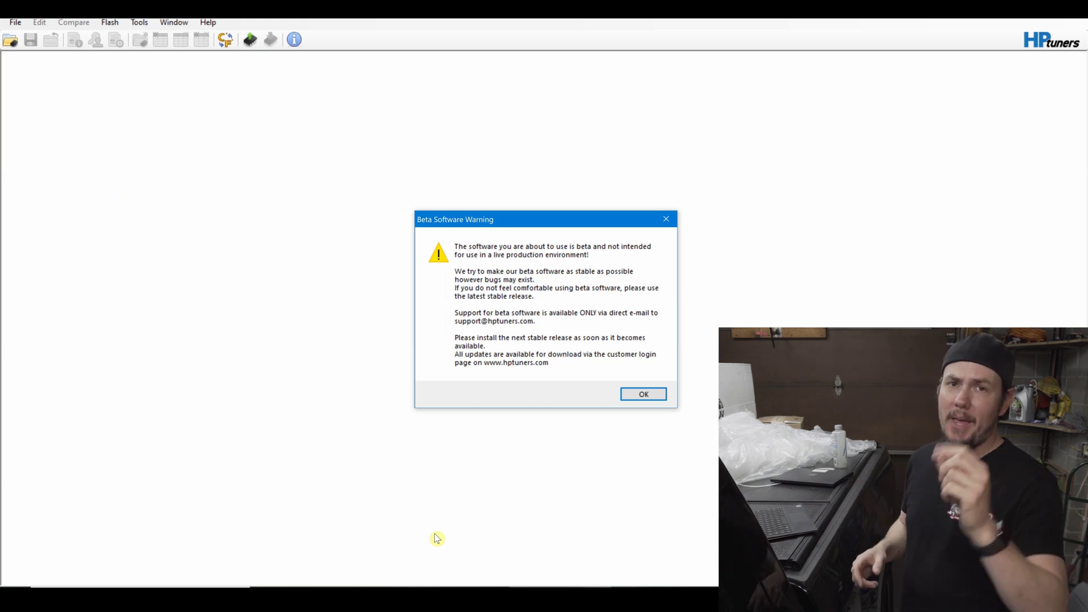
{"action": "key", "text": "Return"}
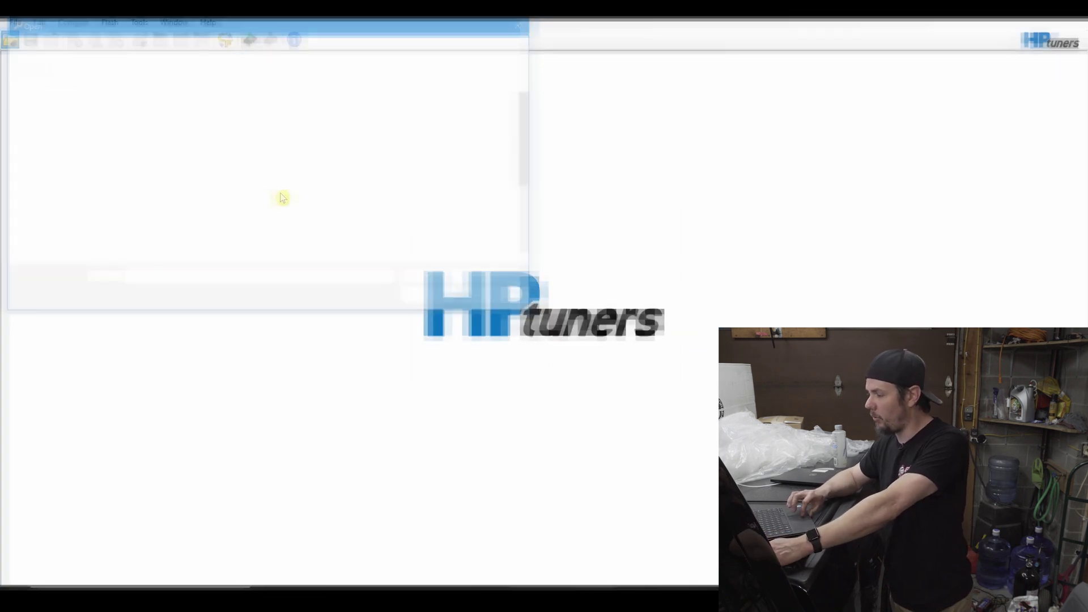
Open the tune file 1423872279.hpt from the Corvettes folder inside F1A Holley Aux Fuel in the second editor instance
{"action": "left_click", "coordinate": [70, 134]}
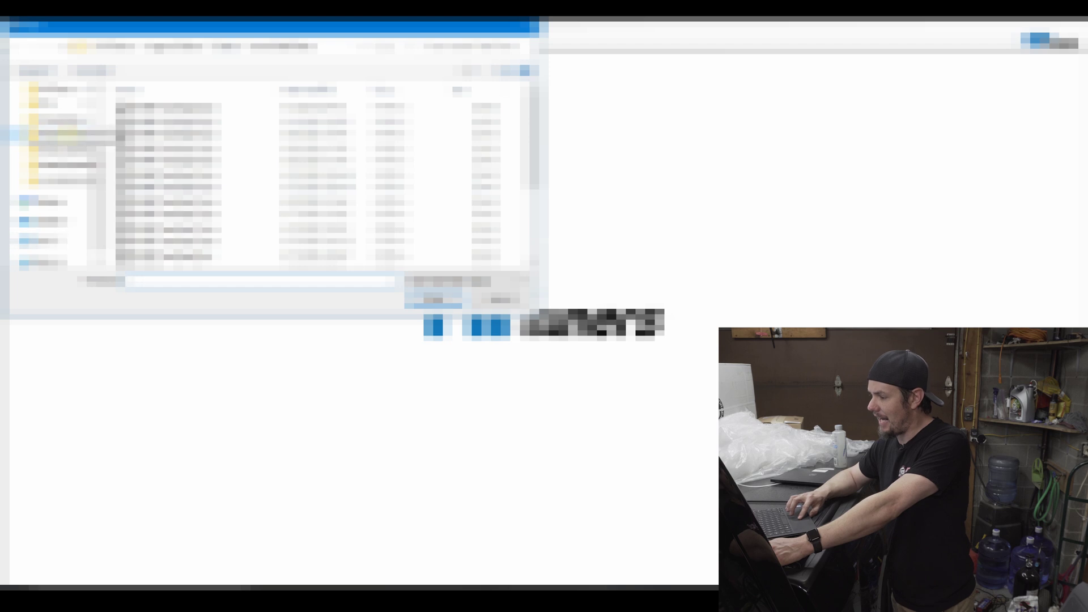
{"action": "left_click", "coordinate": [187, 48]}
{"action": "double_click", "coordinate": [160, 132]}
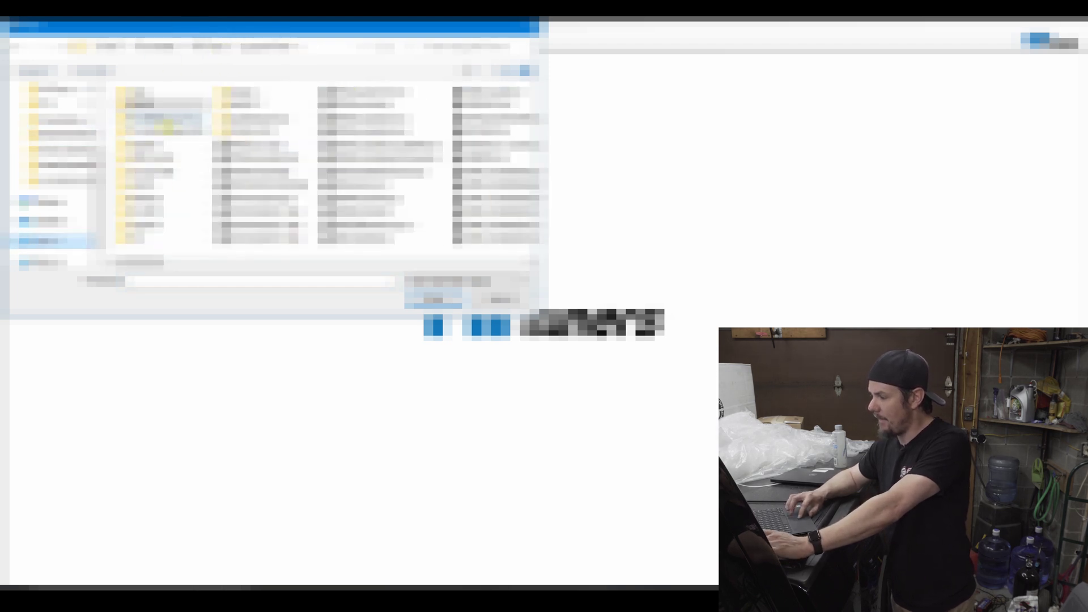
{"action": "double_click", "coordinate": [166, 120]}
{"action": "double_click", "coordinate": [164, 220]}
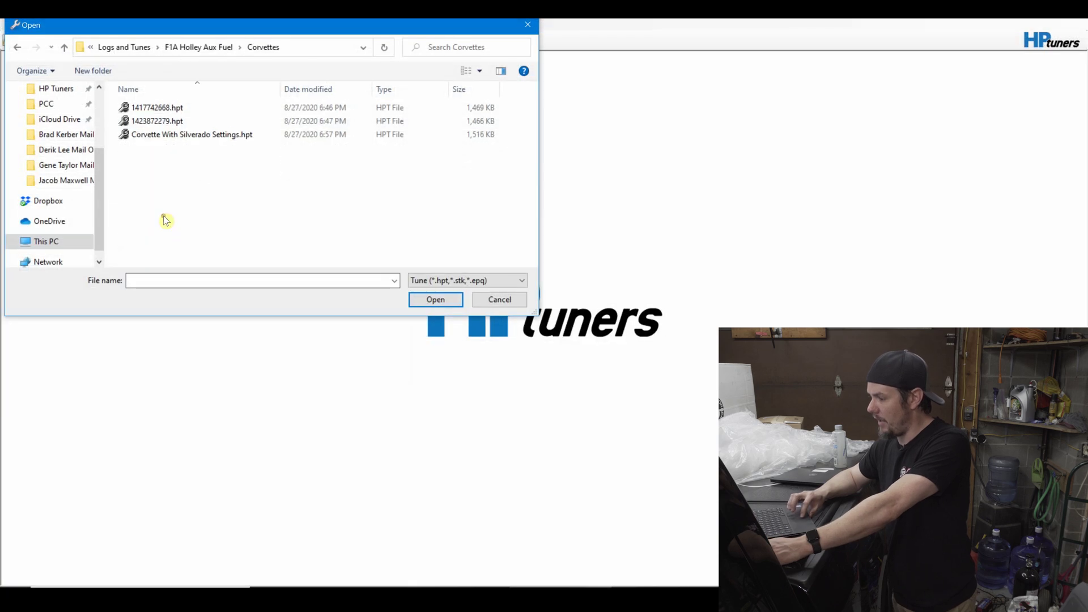
{"action": "double_click", "coordinate": [170, 121]}
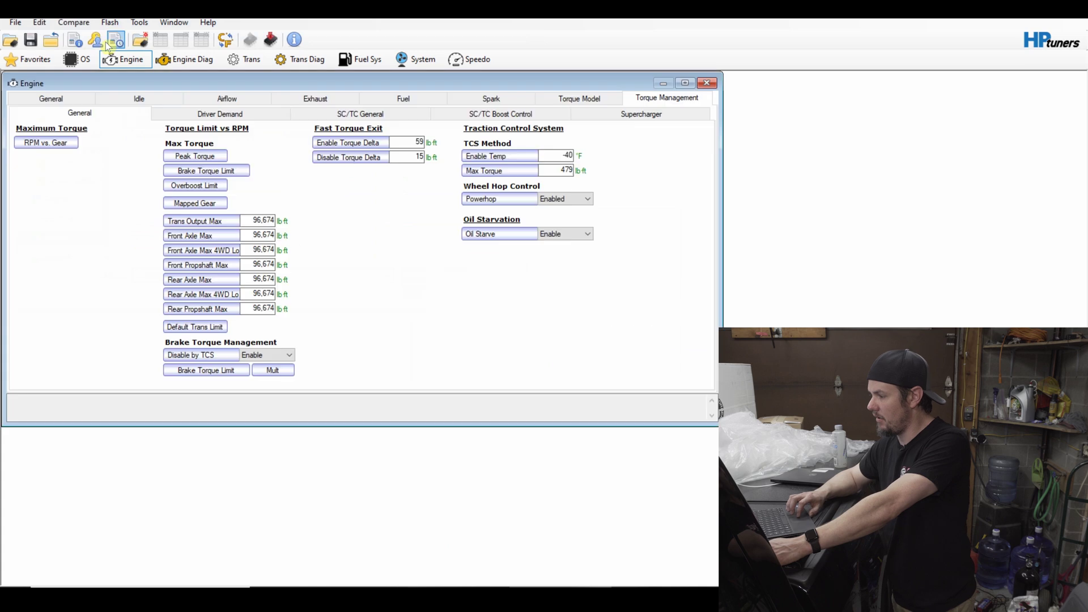
Show the controller details of the Corvette tune, widen the details window and highlight its Main Operating System ID
{"action": "left_click", "coordinate": [39, 23]}
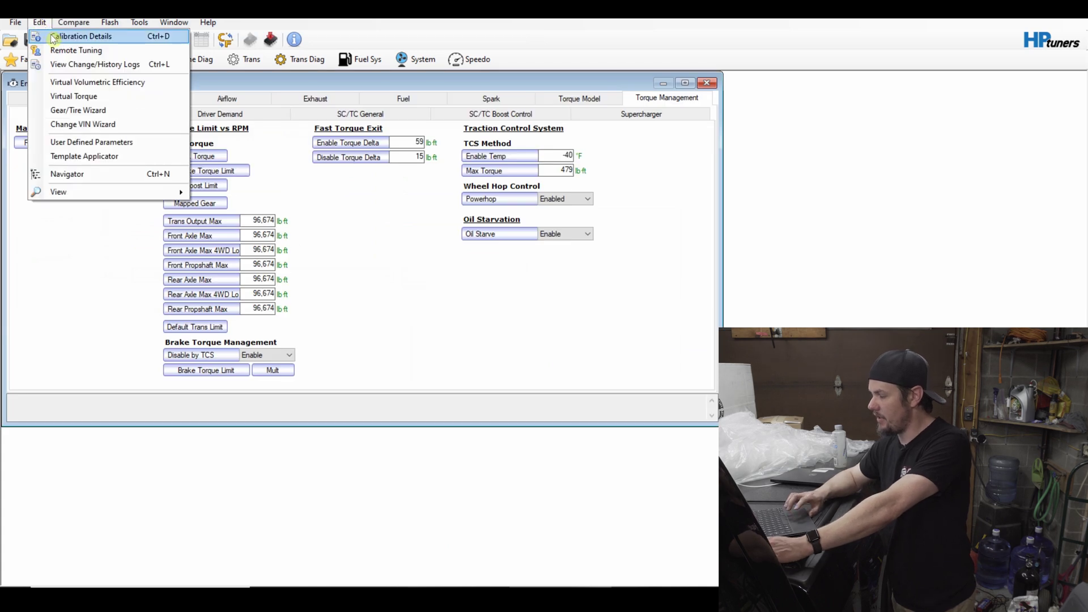
{"action": "left_click", "coordinate": [54, 37]}
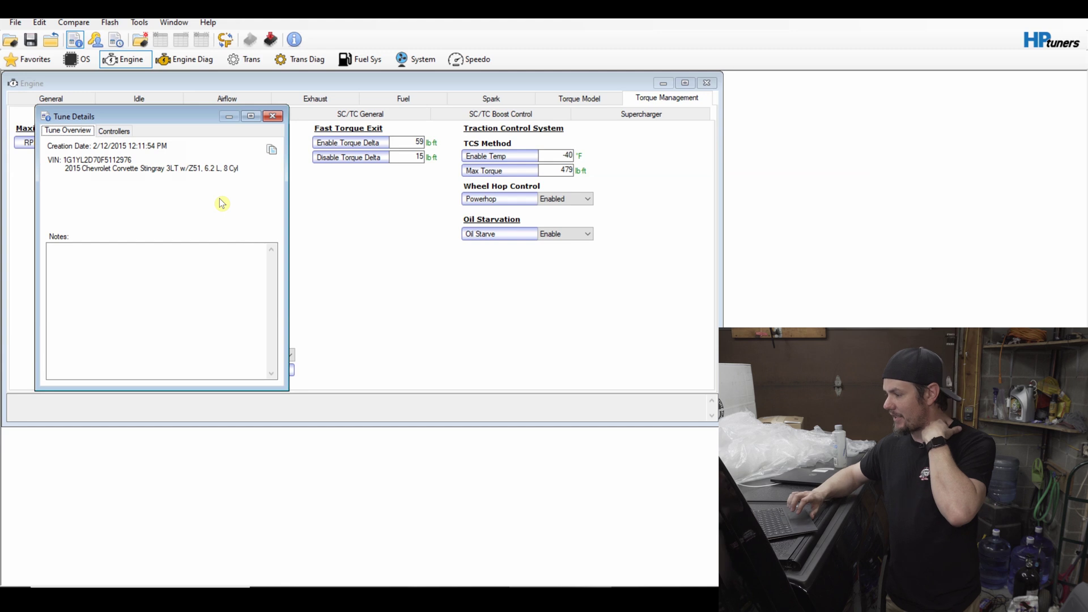
{"action": "left_click", "coordinate": [111, 132]}
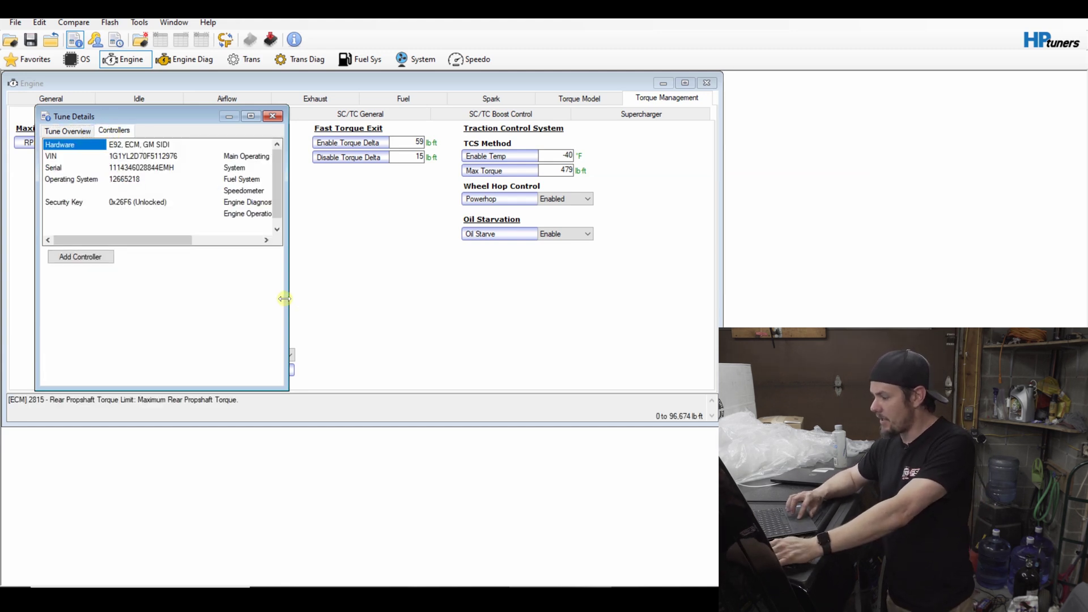
{"action": "left_click_drag", "start_coordinate": [285, 299], "coordinate": [391, 300]}
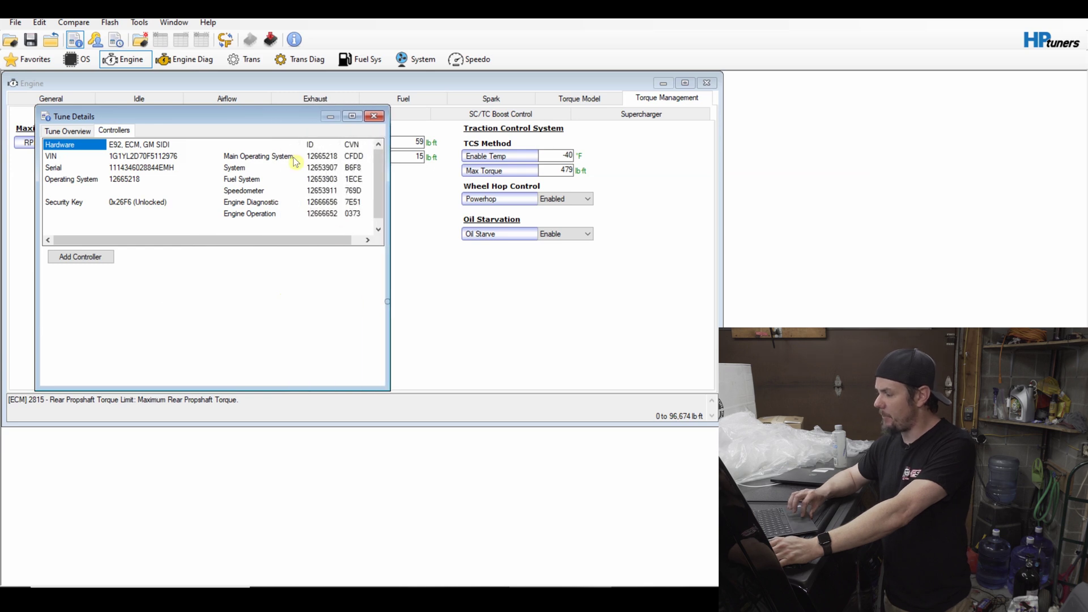
{"action": "left_click", "coordinate": [318, 156]}
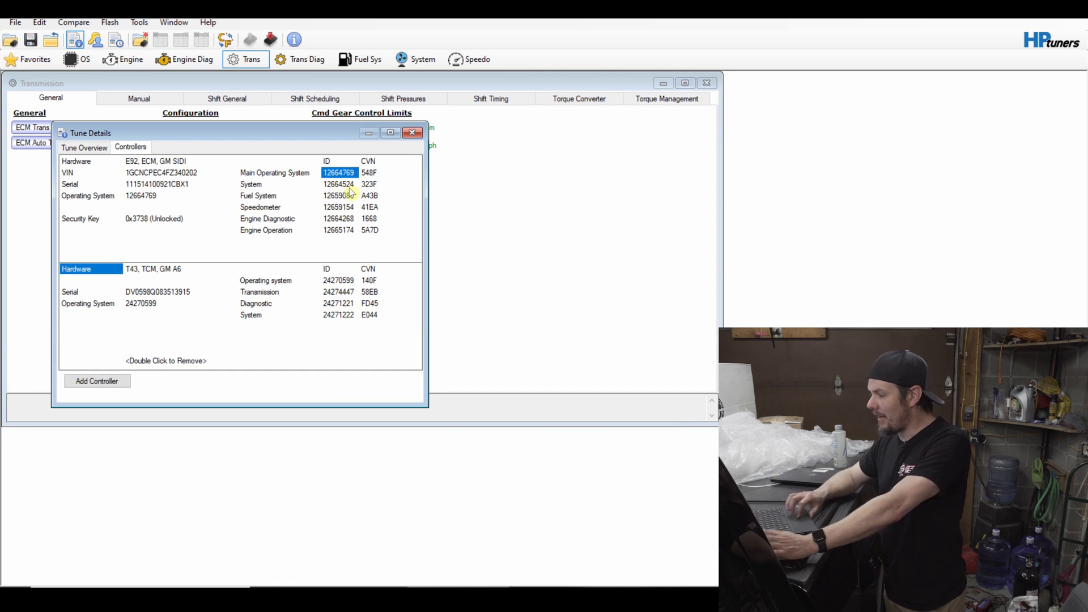
Compare the Corvette's System segment ID with the Silverado's, and close the Tune Details windows of both tunes
{"action": "left_click", "coordinate": [533, 596]}
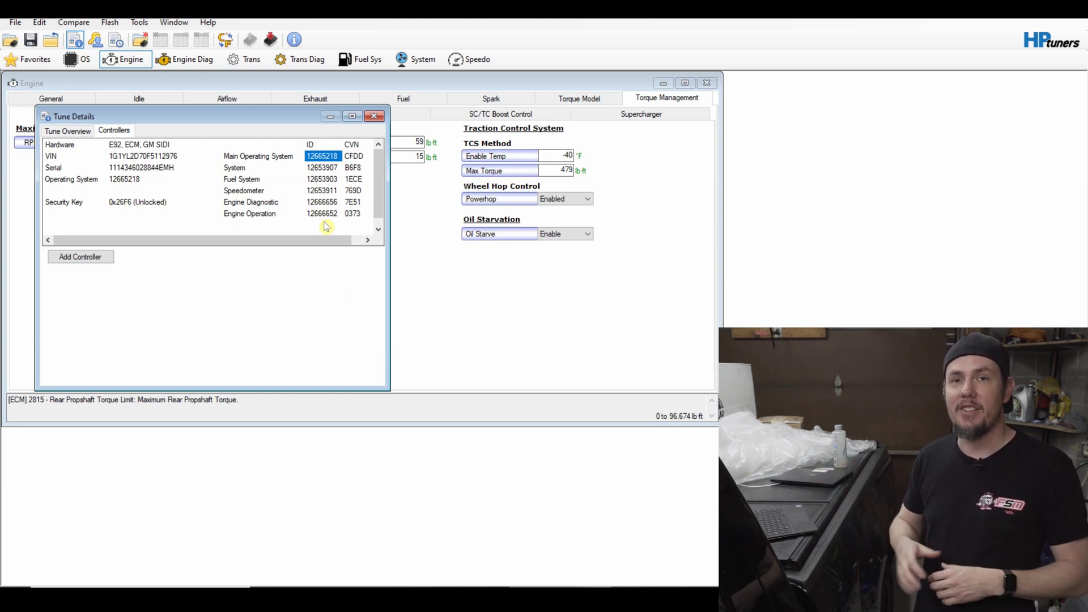
{"action": "left_click", "coordinate": [328, 167]}
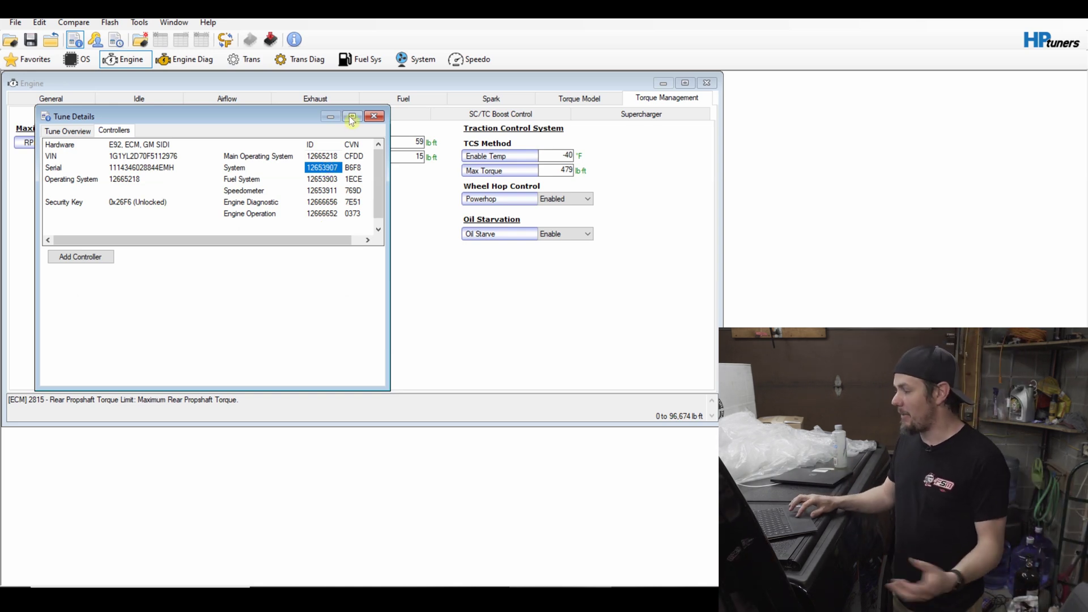
{"action": "left_click", "coordinate": [374, 117]}
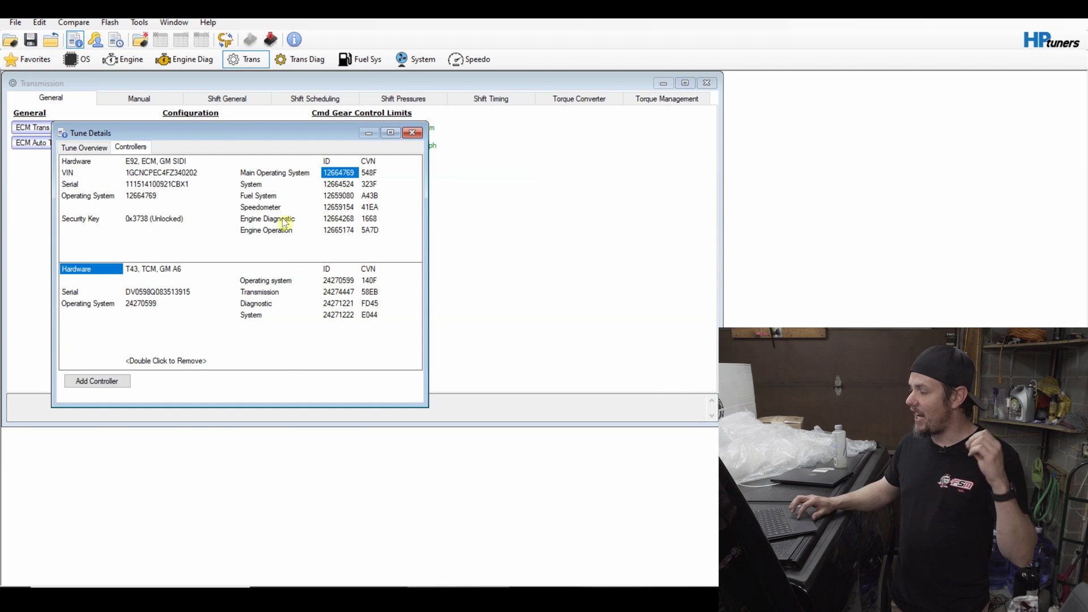
{"action": "left_click", "coordinate": [412, 133]}
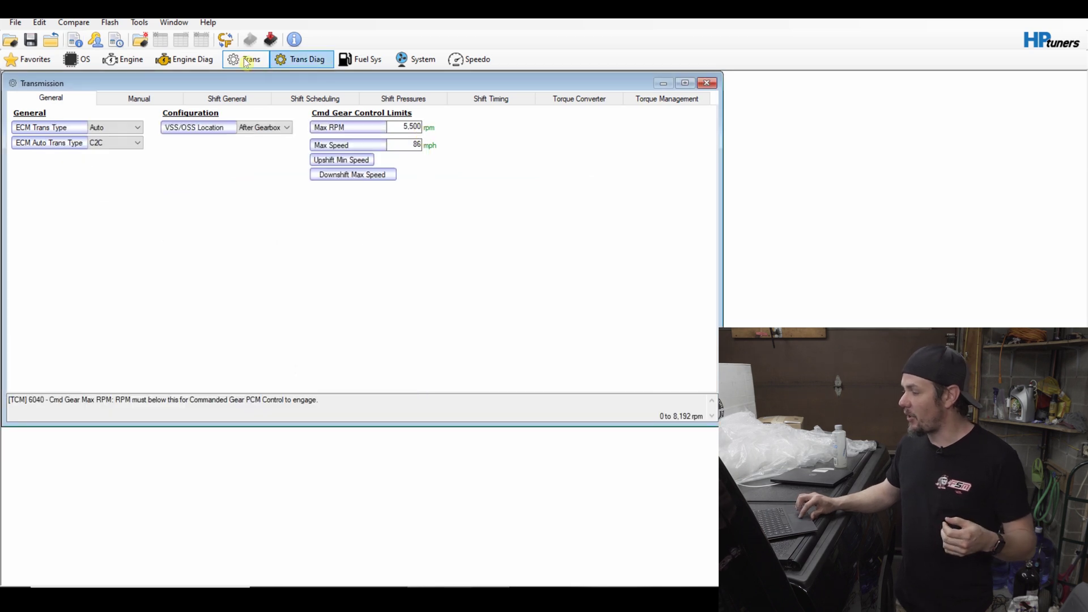
Open the tune file MAF6.hpt from the F1A Holley Aux Fuel folder and view its Speedo settings
{"action": "left_click", "coordinate": [15, 23]}
{"action": "left_click", "coordinate": [91, 131]}
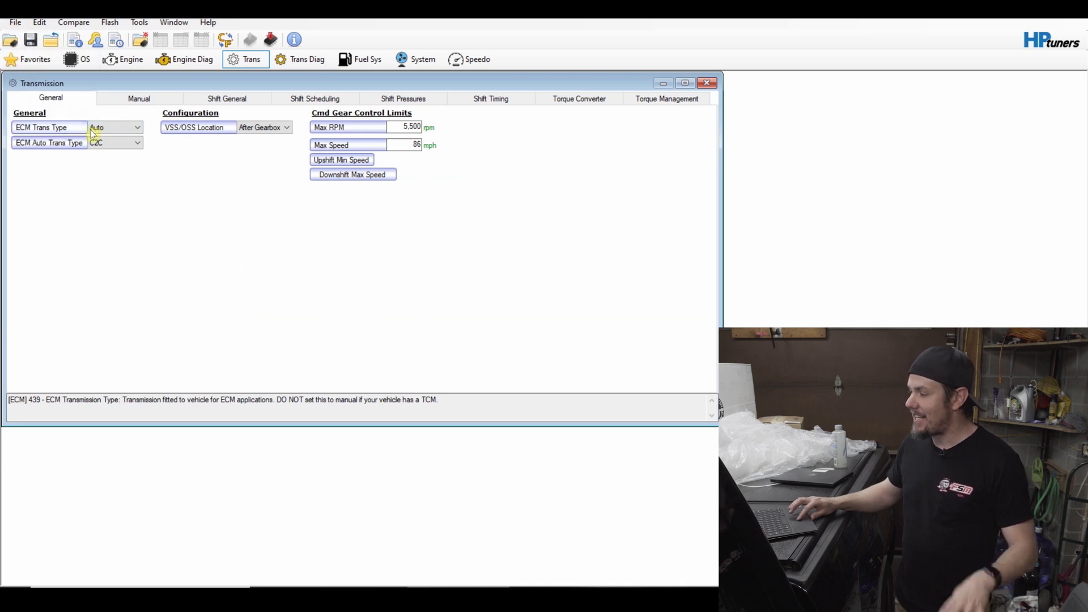
{"action": "left_click", "coordinate": [15, 22]}
{"action": "mouse_move", "coordinate": [74, 100]}
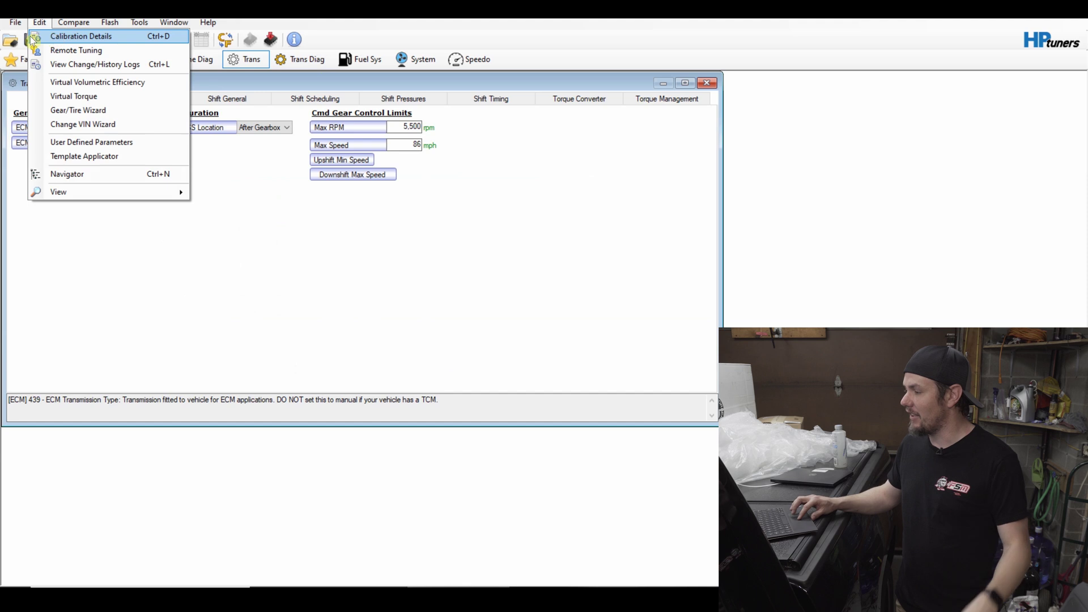
{"action": "left_click", "coordinate": [35, 36]}
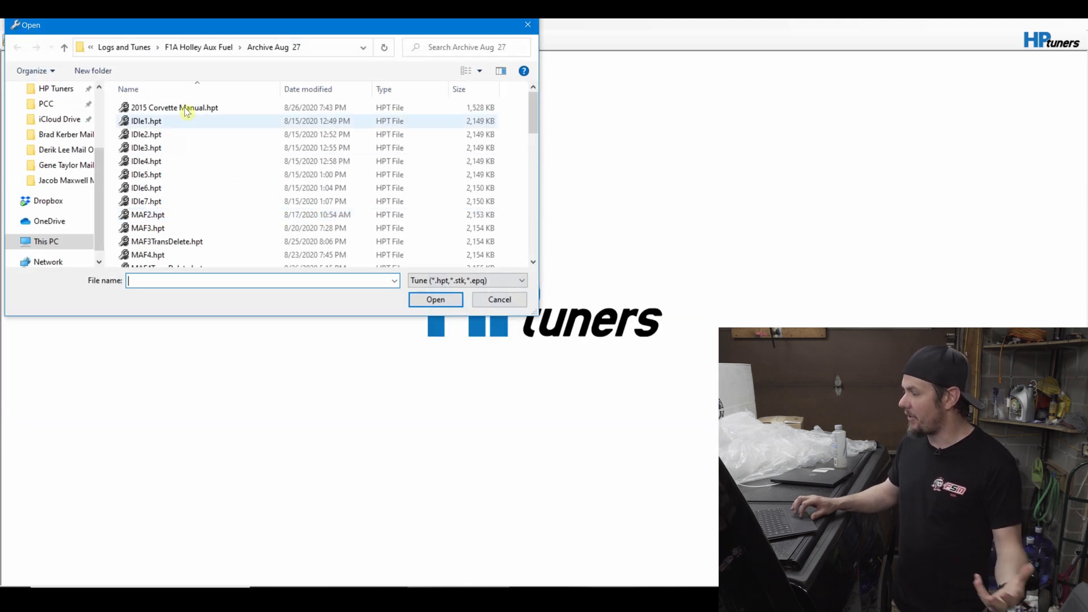
{"action": "left_click", "coordinate": [220, 50]}
{"action": "double_click", "coordinate": [138, 107]}
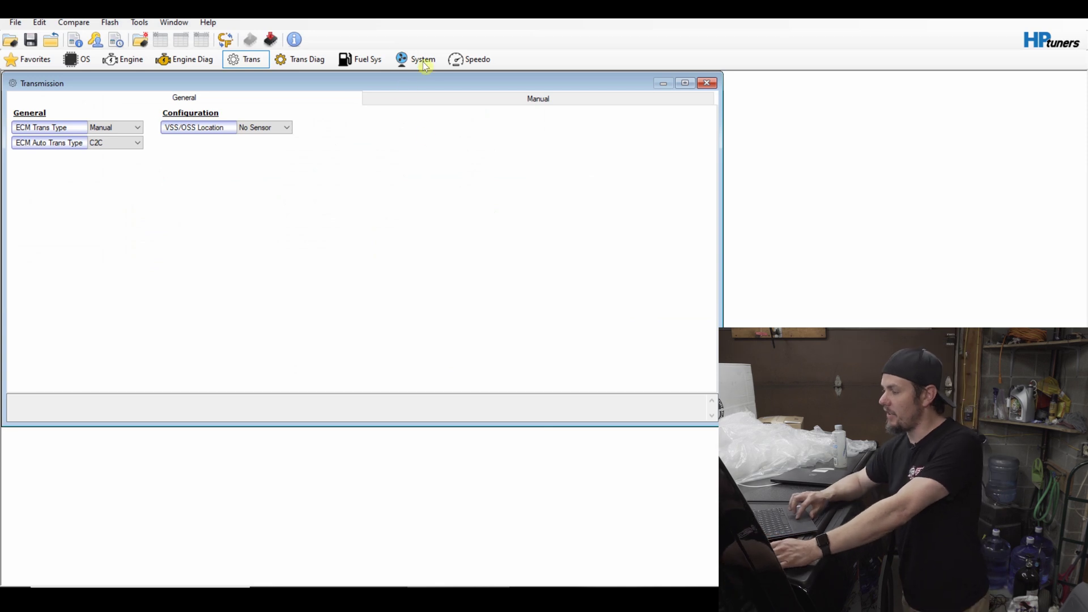
{"action": "left_click", "coordinate": [456, 63]}
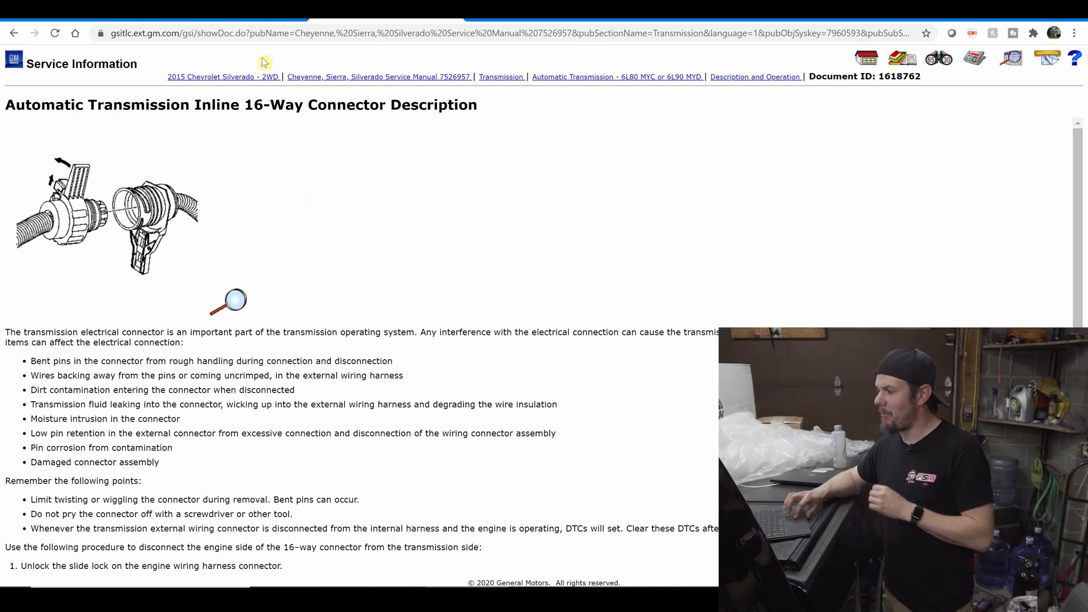
In the browser's GM Service Information pages, enlarge the High Speed GMLAN (1500 except E29) diagram and examine the transmission control module wiring
{"action": "left_click", "coordinate": [259, 18]}
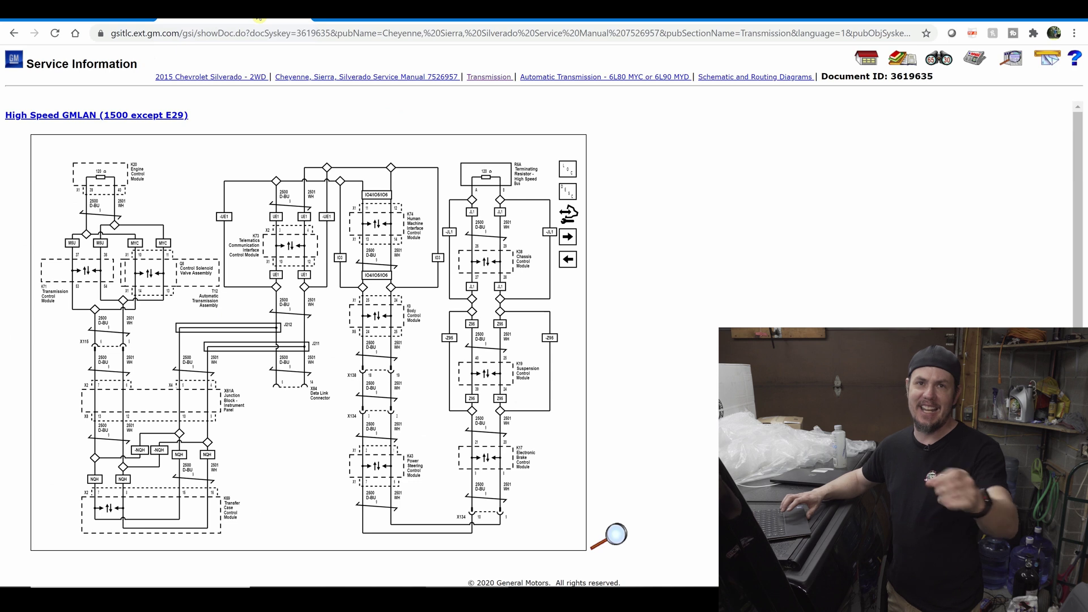
{"action": "left_click", "coordinate": [623, 531]}
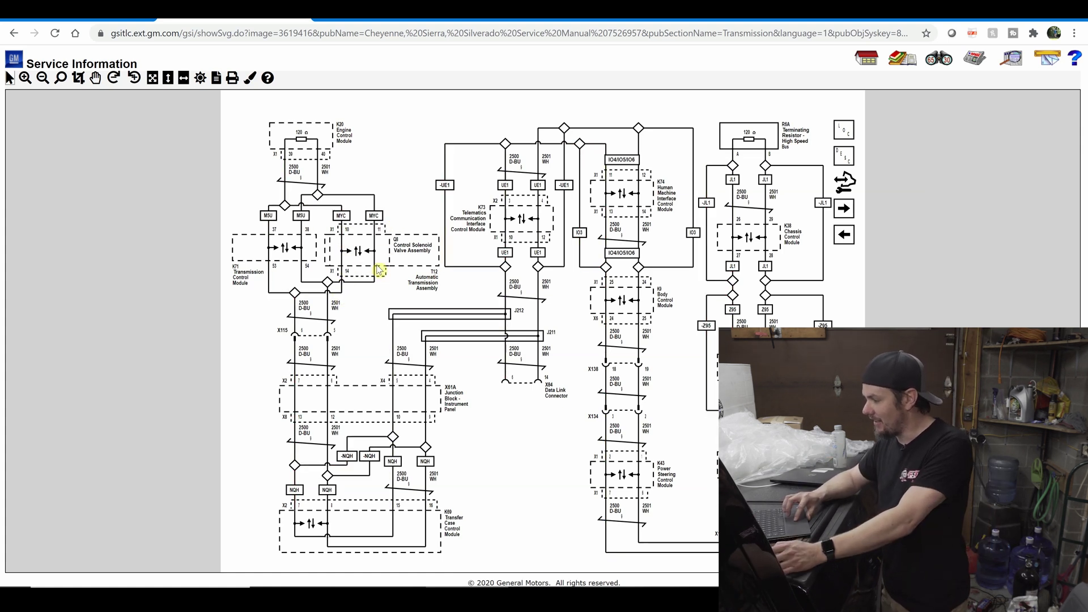
{"action": "left_click", "coordinate": [361, 285]}
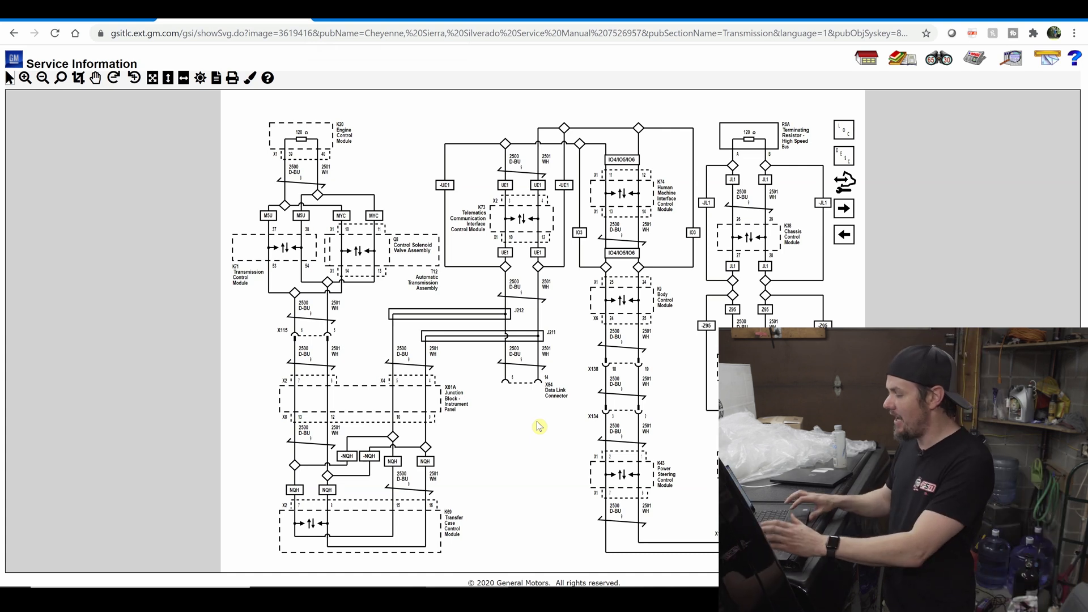
Switch to HP Tuners VCM Editor and open the tune file 1423872279.hpt from the Corvettes folder
{"action": "left_click", "coordinate": [549, 596]}
{"action": "left_click", "coordinate": [16, 22]}
{"action": "left_click", "coordinate": [28, 42]}
{"action": "left_click", "coordinate": [29, 41]}
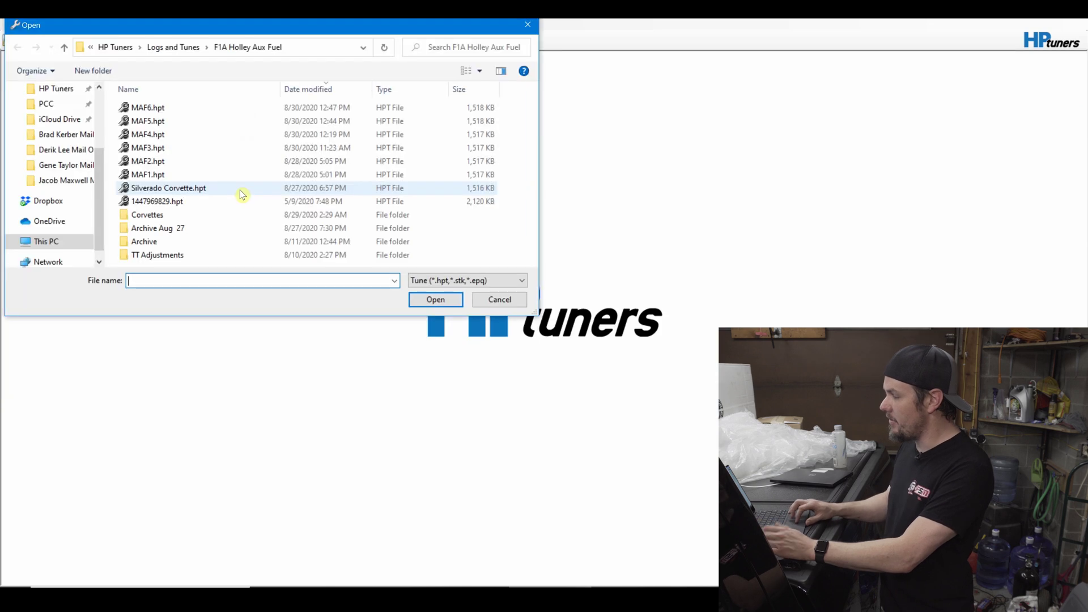
{"action": "double_click", "coordinate": [182, 214]}
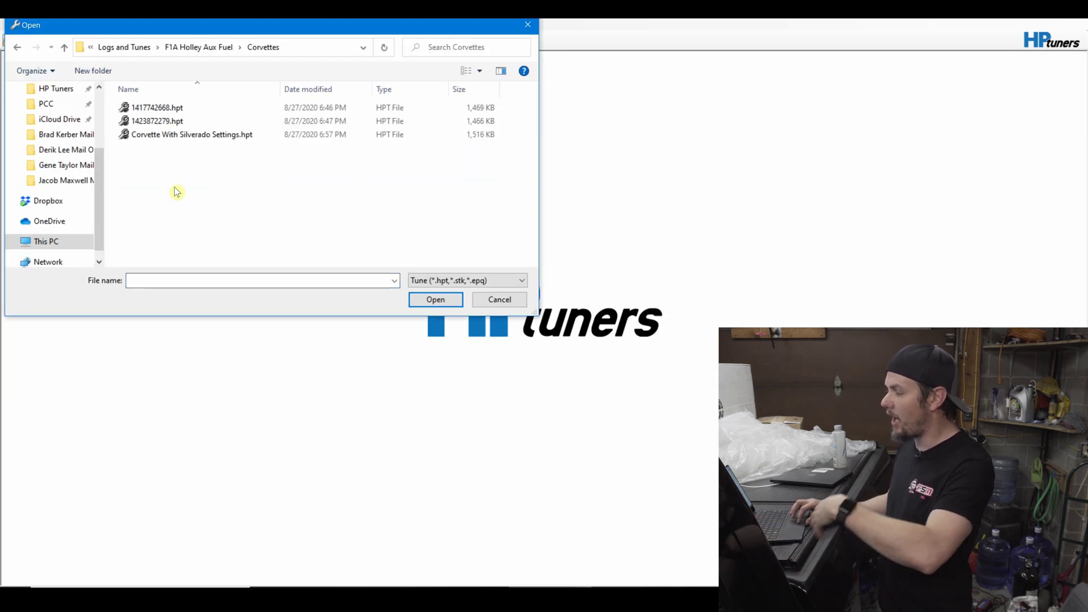
{"action": "double_click", "coordinate": [161, 121]}
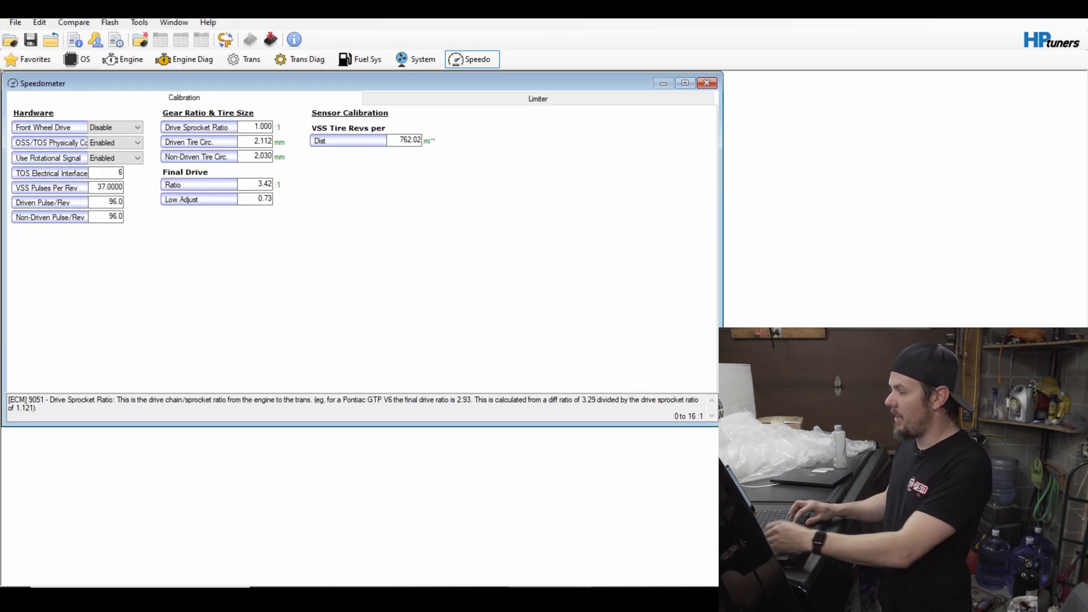
Load a compare file from the Archive Aug 27 folder inside F1A Holley Aux Fuel against the open Corvette tune
{"action": "left_click", "coordinate": [73, 22]}
{"action": "left_click", "coordinate": [92, 40]}
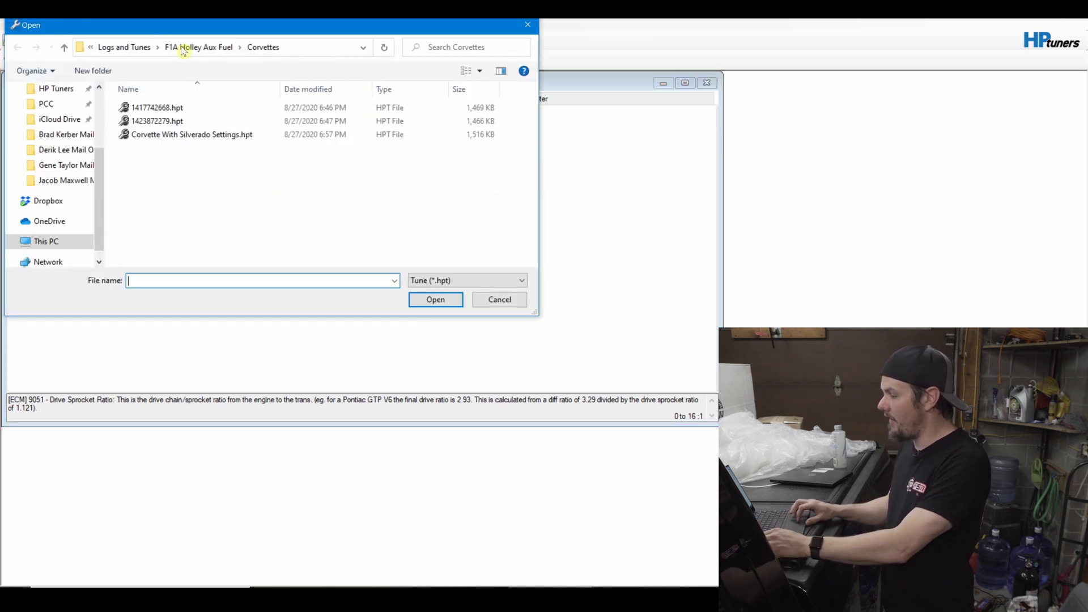
{"action": "left_click", "coordinate": [188, 48]}
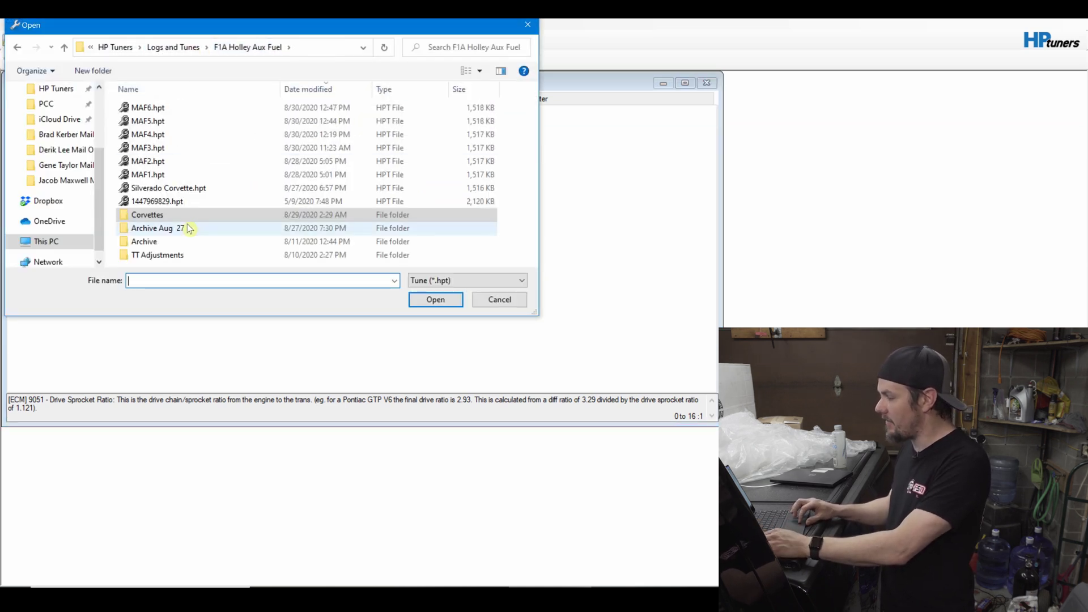
{"action": "double_click", "coordinate": [165, 228]}
{"action": "double_click", "coordinate": [146, 121]}
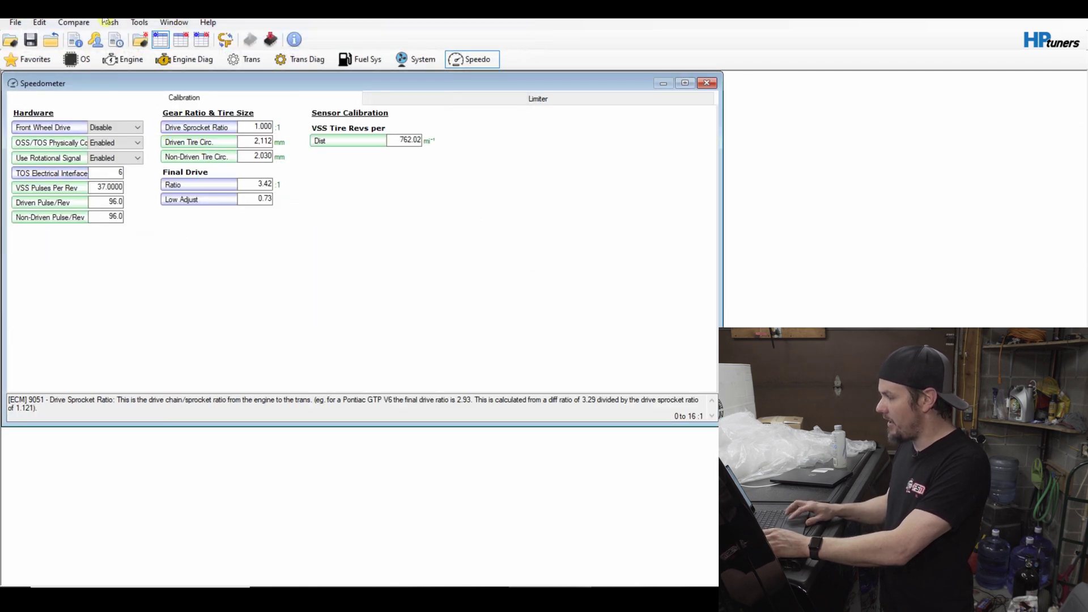
View the comparison log of differences, process its entries from the Operating System item, and select the Master DTC List under Engine Diagnostics
{"action": "left_click", "coordinate": [74, 23]}
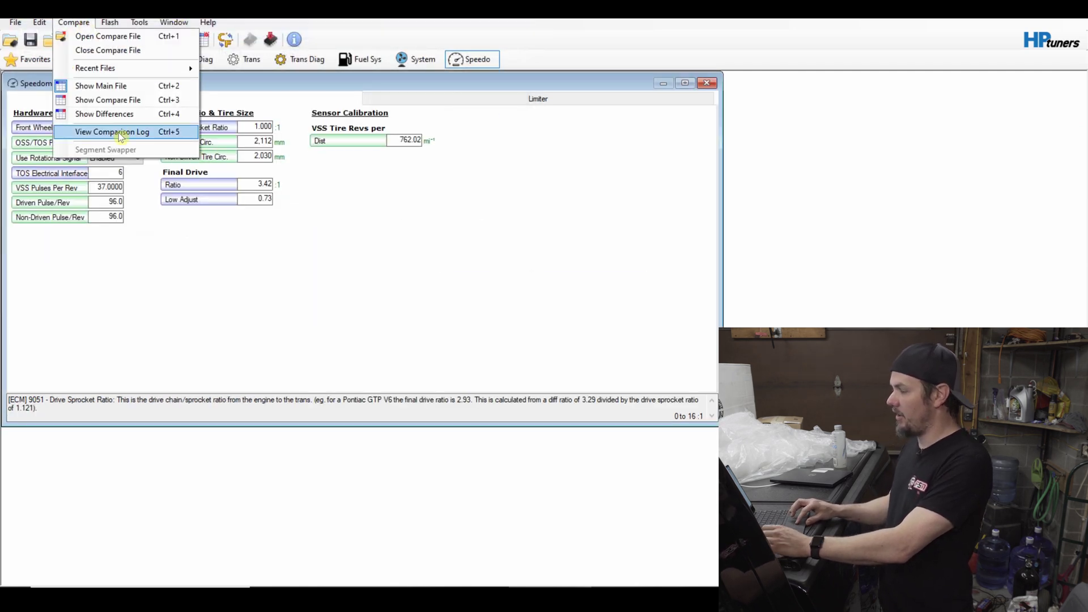
{"action": "left_click", "coordinate": [112, 131]}
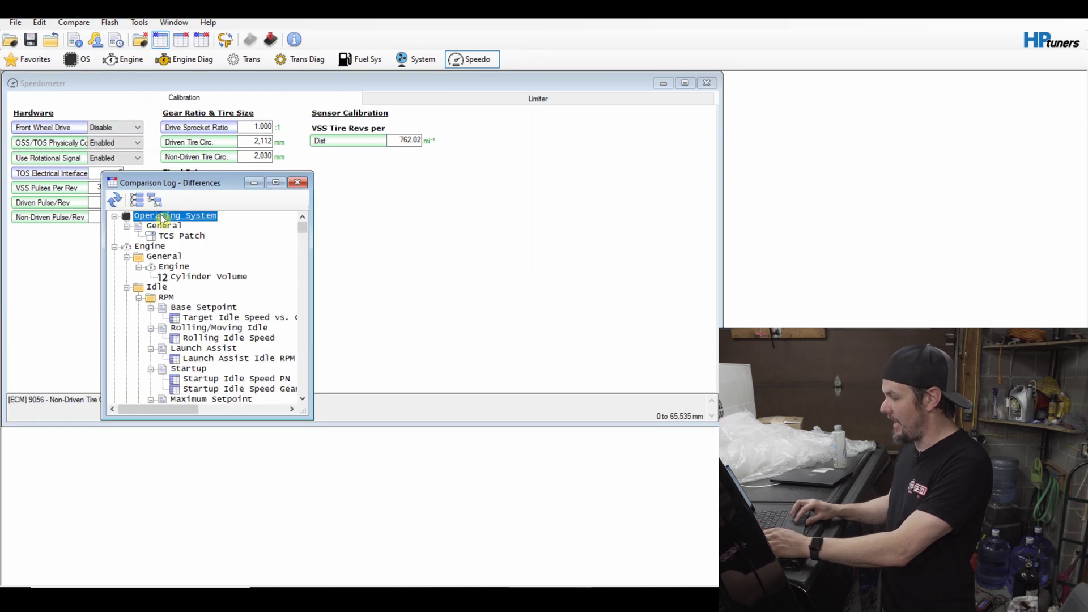
{"action": "right_click", "coordinate": [161, 214]}
{"action": "left_click", "coordinate": [214, 251]}
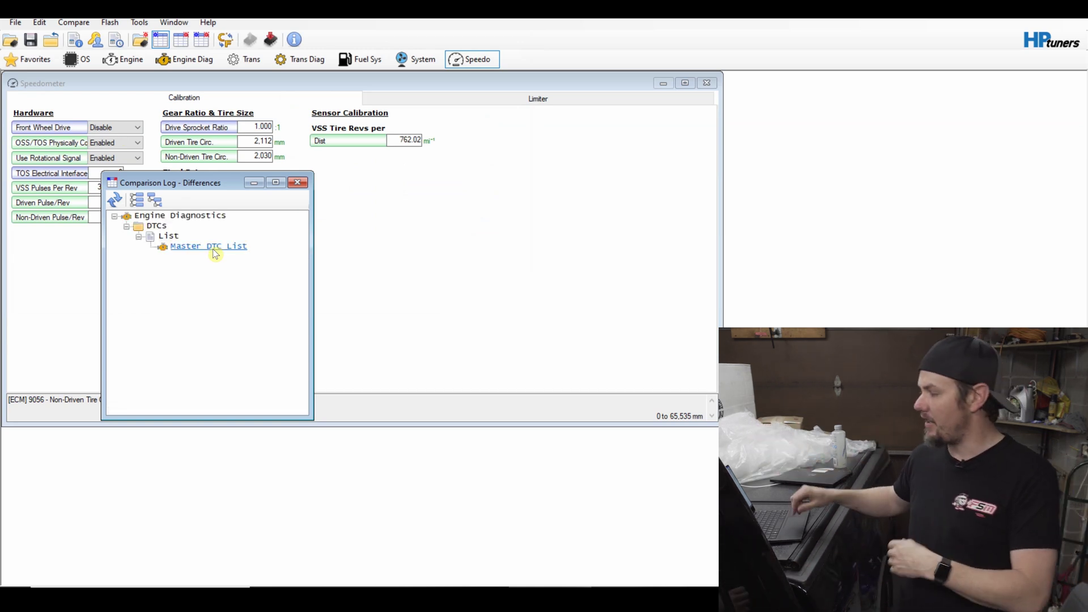
{"action": "left_click", "coordinate": [214, 250]}
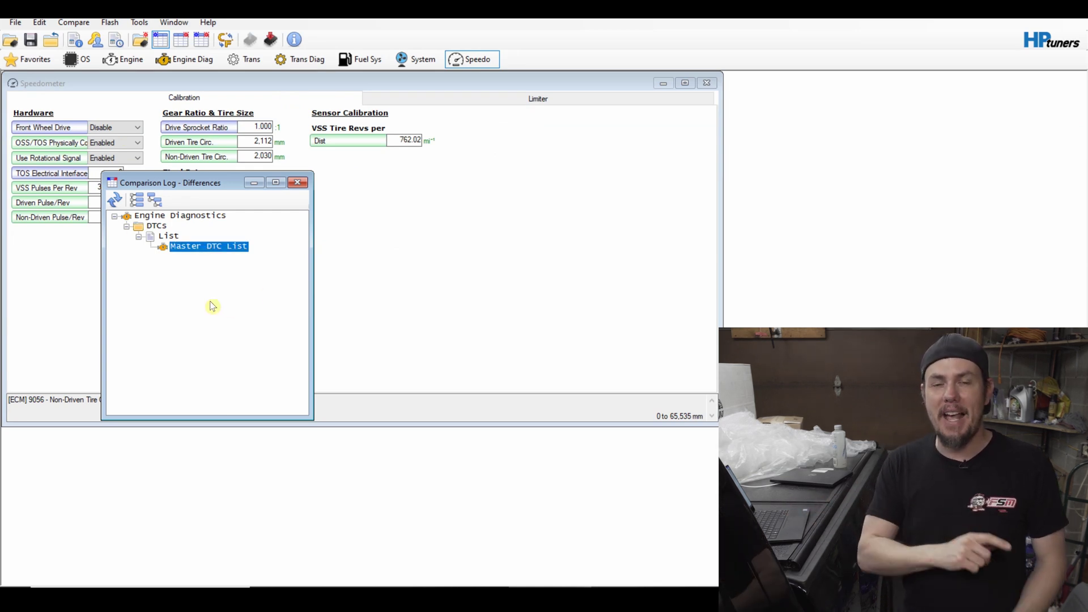
Close the comparison log and bring up the HO2S heater codes in the Engine Diagnostics DTC list
{"action": "left_click", "coordinate": [298, 182]}
{"action": "left_click", "coordinate": [188, 64]}
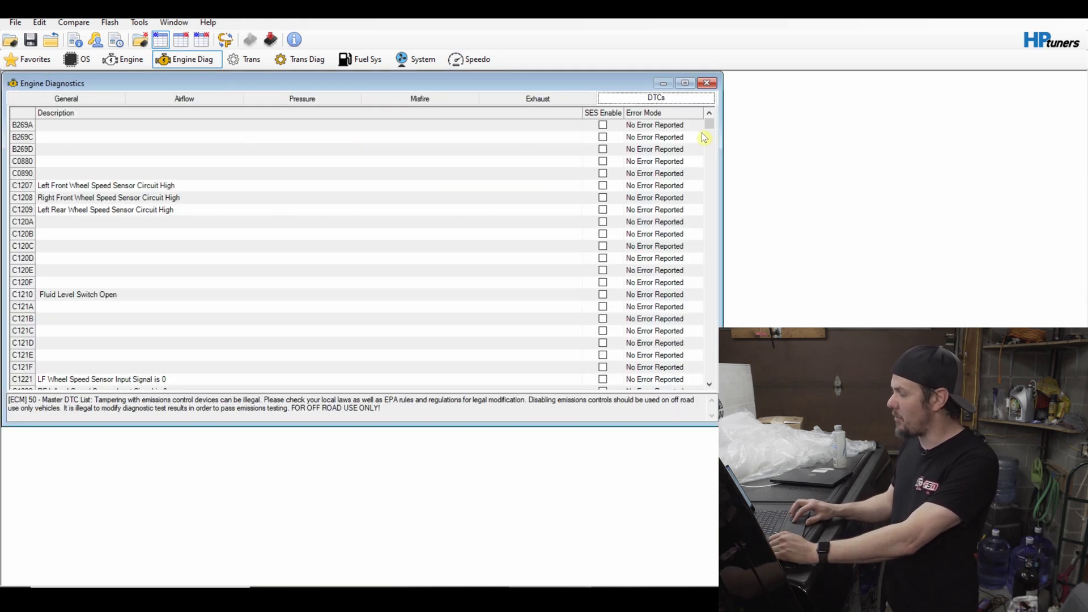
{"action": "left_click_drag", "start_coordinate": [708, 130], "coordinate": [708, 172]}
Disable SES for P0050 HO2S Heater Control Circuit (Bank 2, Sensor 1) and set its error mode to No Error Reported
{"action": "left_click", "coordinate": [603, 171]}
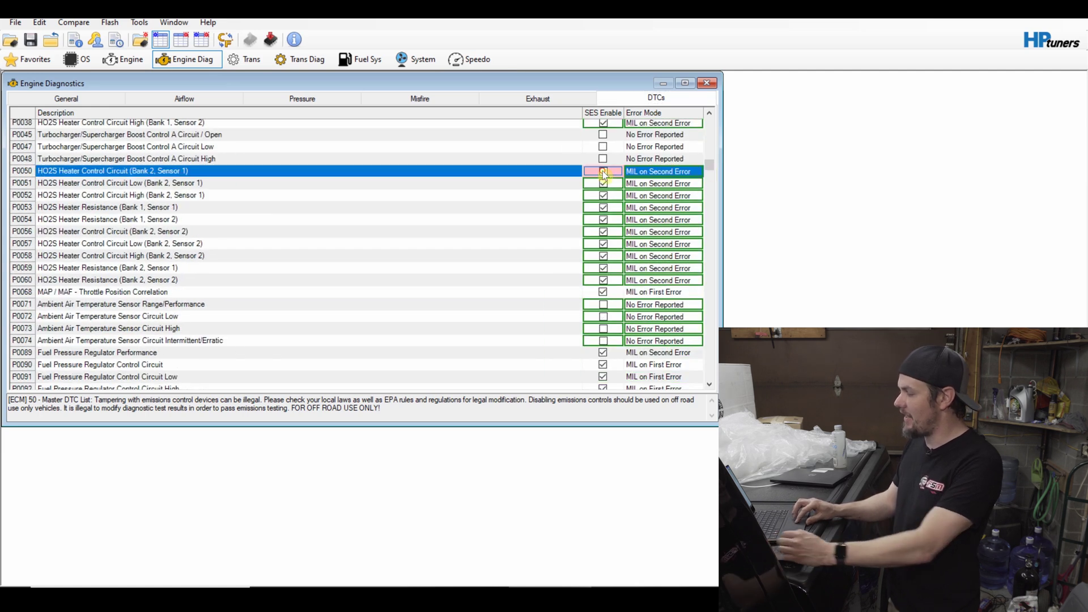
{"action": "left_click", "coordinate": [603, 172]}
{"action": "left_click", "coordinate": [646, 174]}
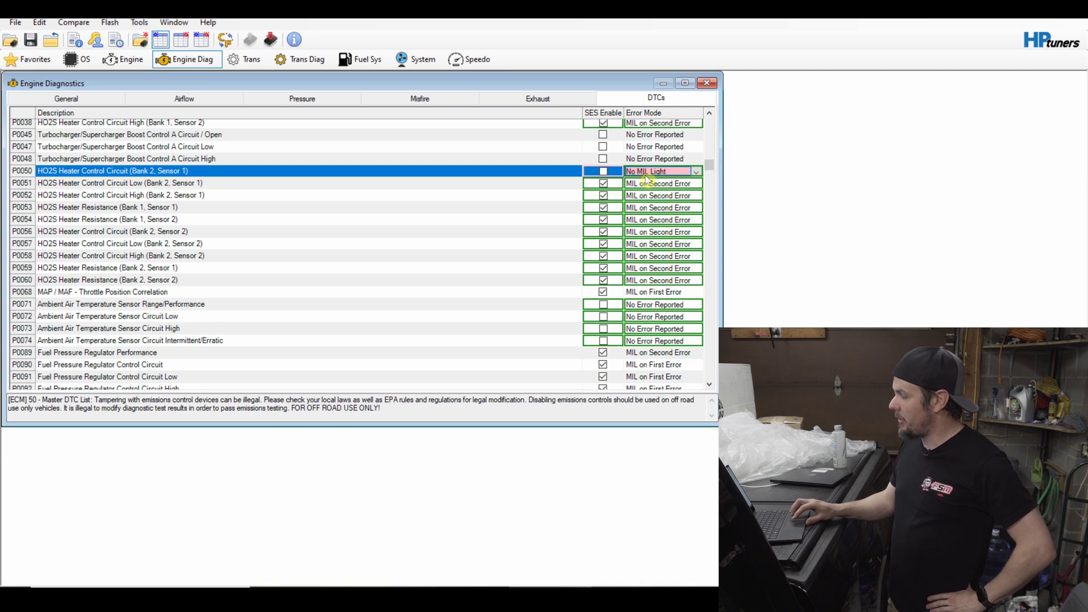
{"action": "left_click", "coordinate": [424, 293]}
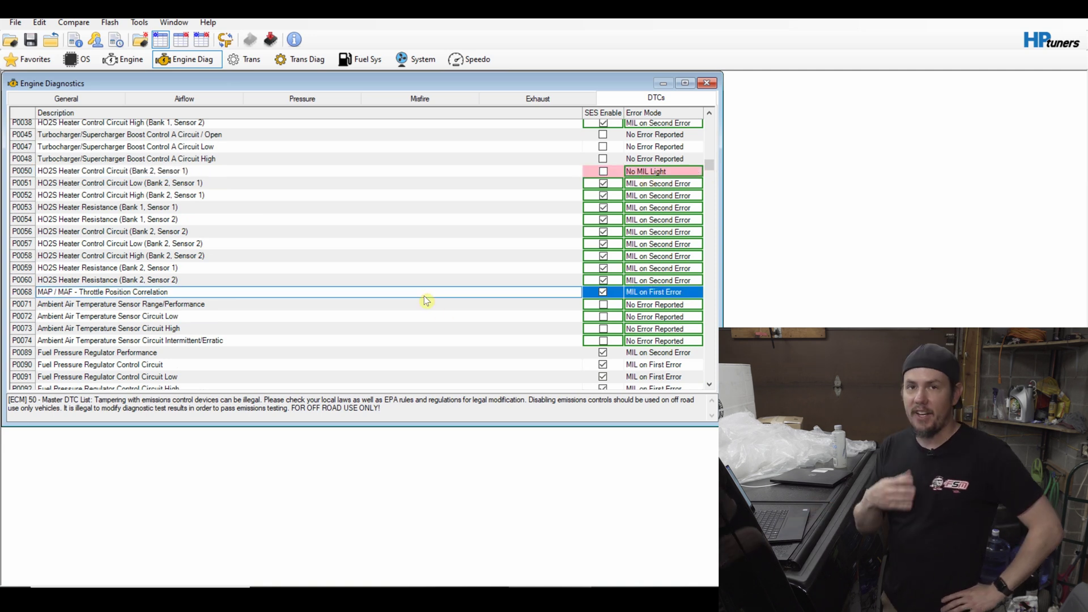
{"action": "left_click", "coordinate": [664, 169]}
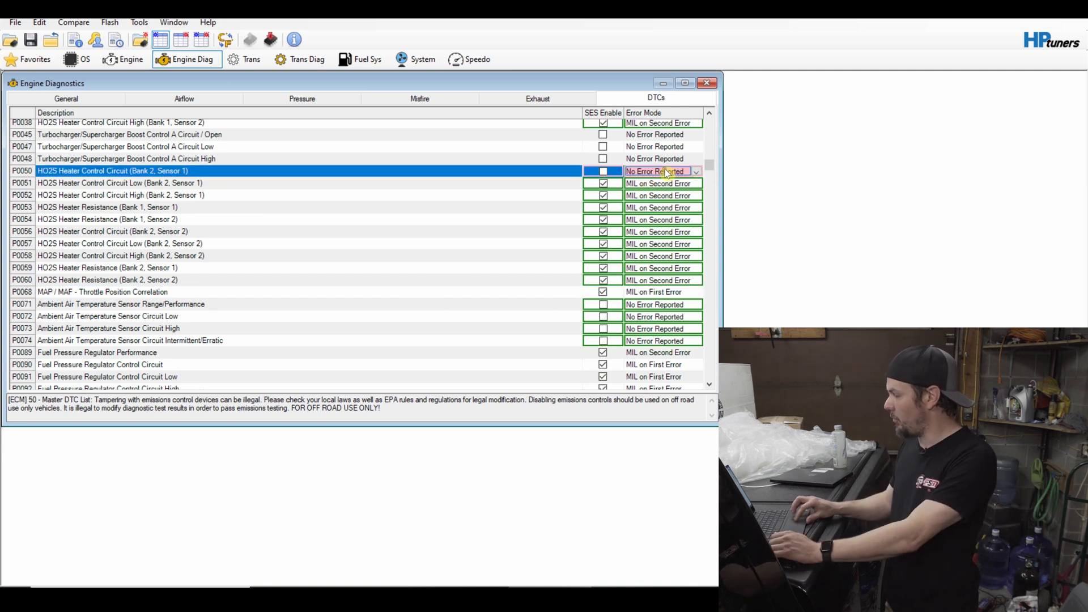
{"action": "left_click", "coordinate": [452, 208]}
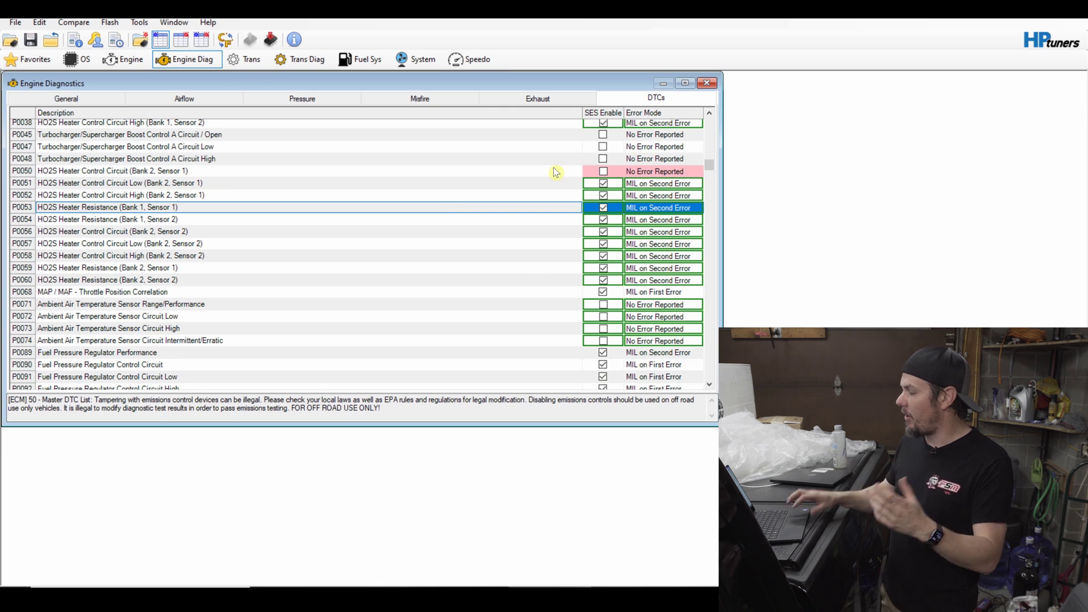
Locate the U0101 Lost Communication with TCM code in the DTC list
{"action": "left_click_drag", "start_coordinate": [712, 166], "coordinate": [694, 401]}
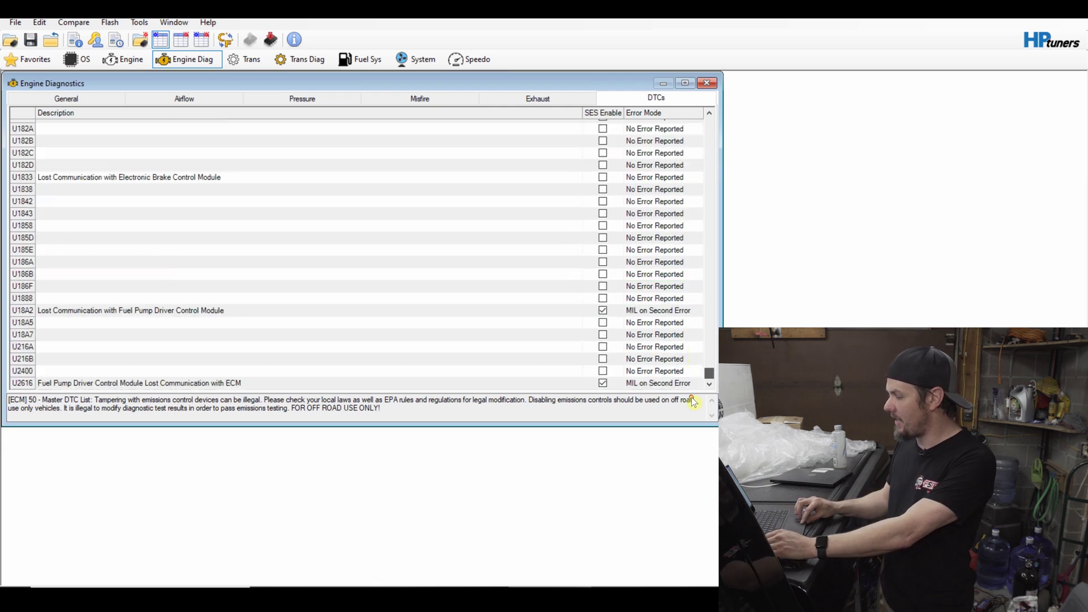
{"action": "left_click", "coordinate": [711, 278]}
{"action": "left_click", "coordinate": [713, 280]}
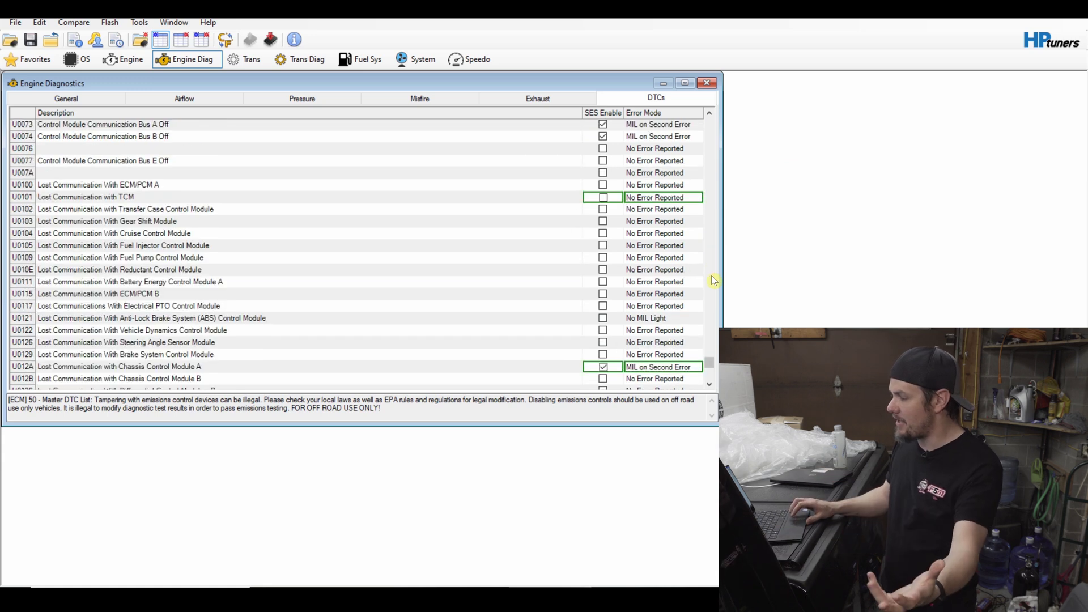
{"action": "left_click", "coordinate": [713, 279]}
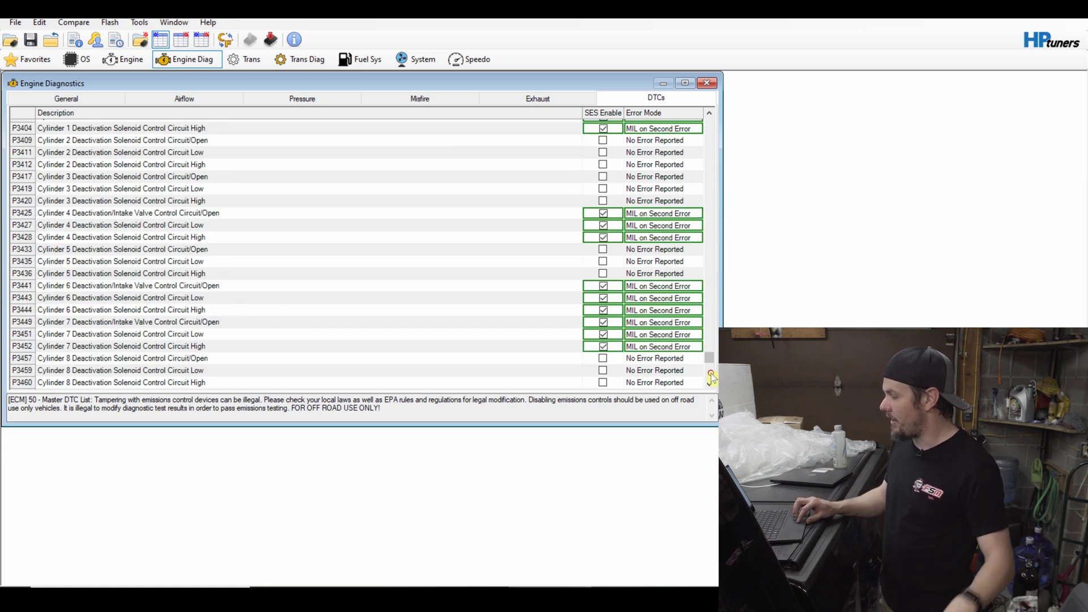
{"action": "left_click", "coordinate": [711, 375]}
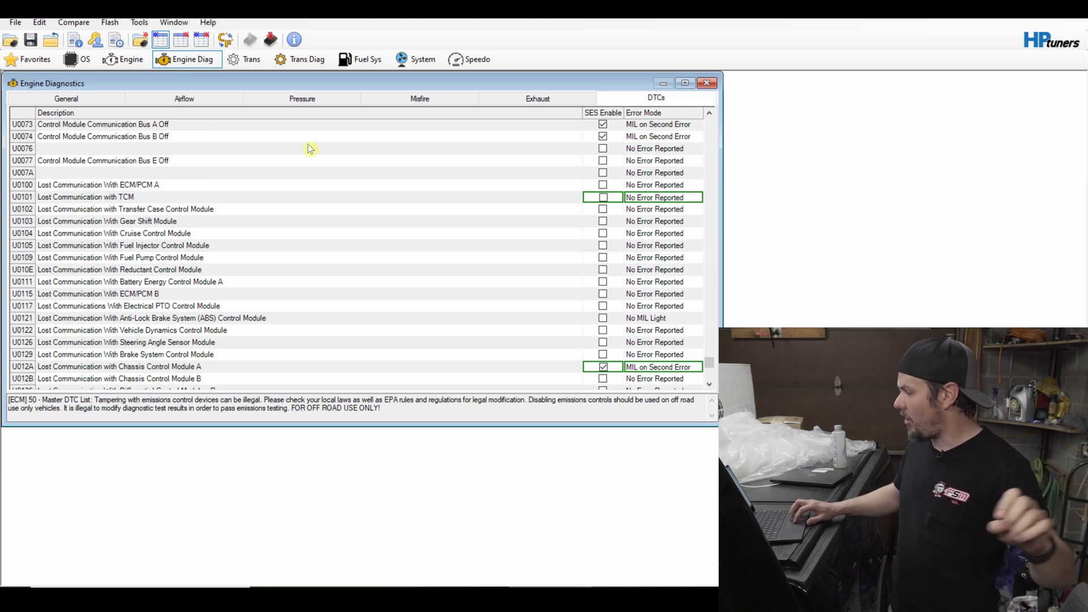
Enable SES for U0101 Lost Communication with TCM as a trial, and turn it back off
{"action": "left_click", "coordinate": [603, 198]}
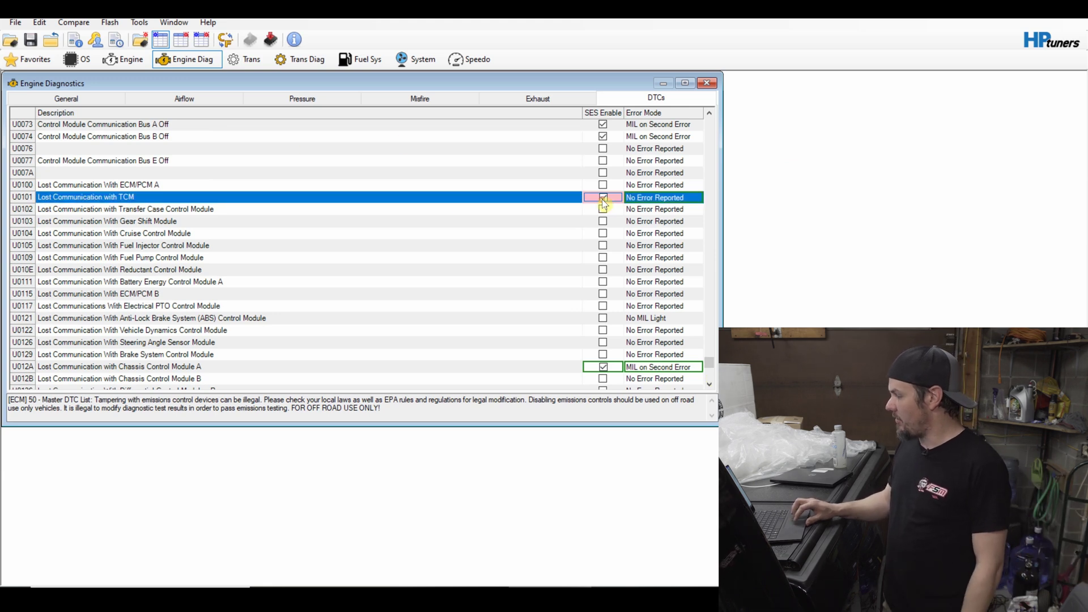
{"action": "left_click", "coordinate": [630, 199]}
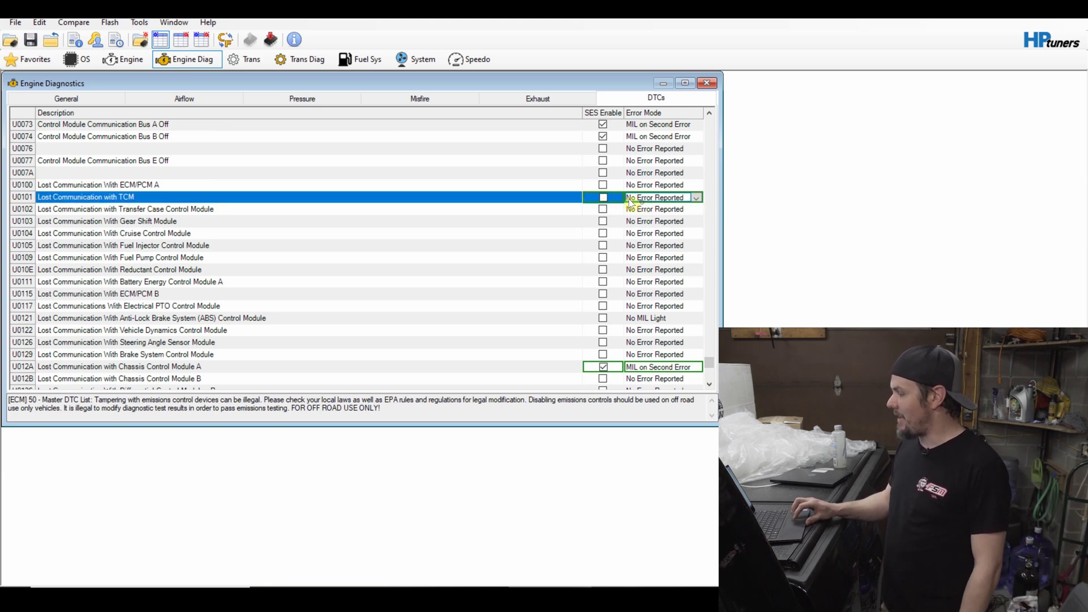
{"action": "left_click", "coordinate": [538, 233]}
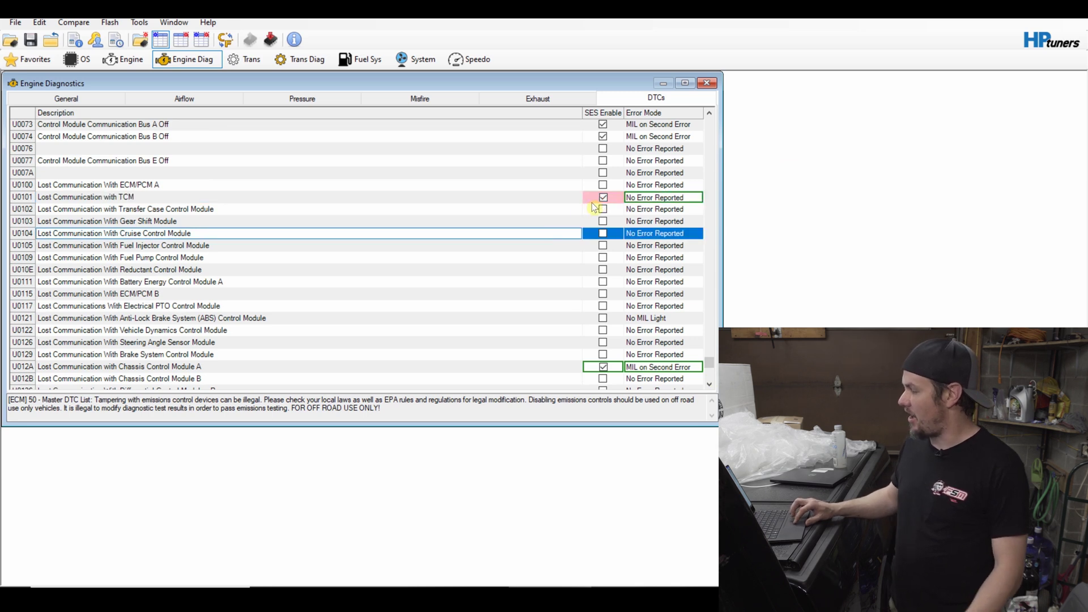
{"action": "left_click", "coordinate": [603, 199]}
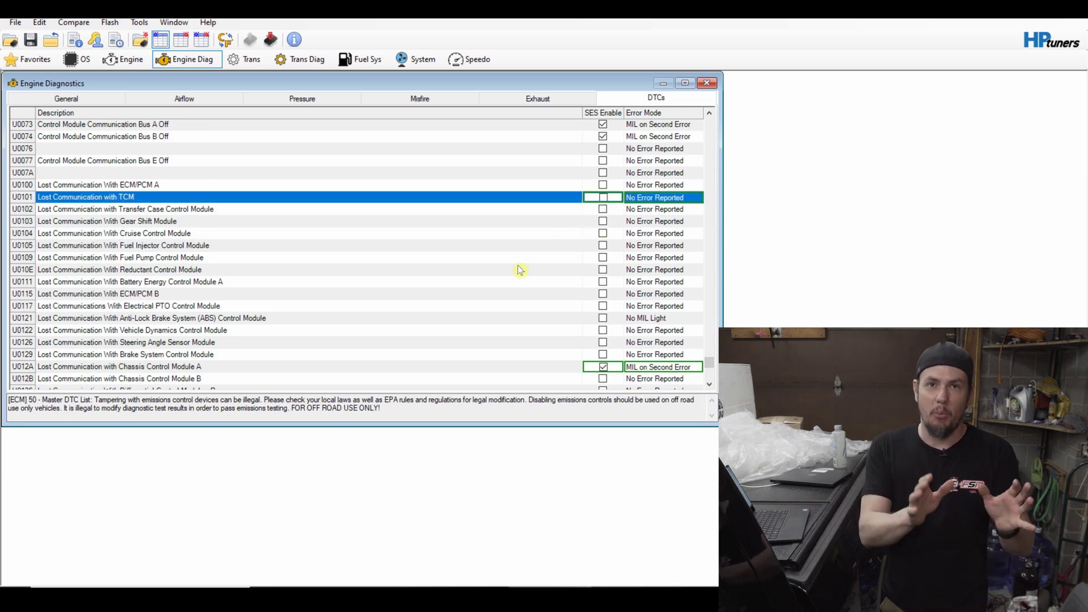